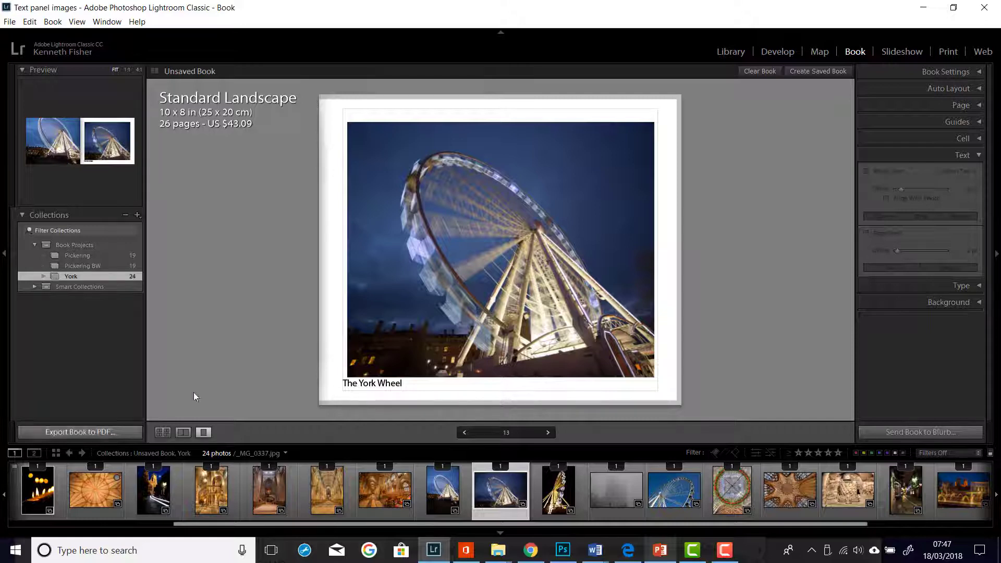
# Try "The York Wheel" page text at the top of the page, and return it to the bottom with a 0 pt offset.
pyautogui.click(363, 385)
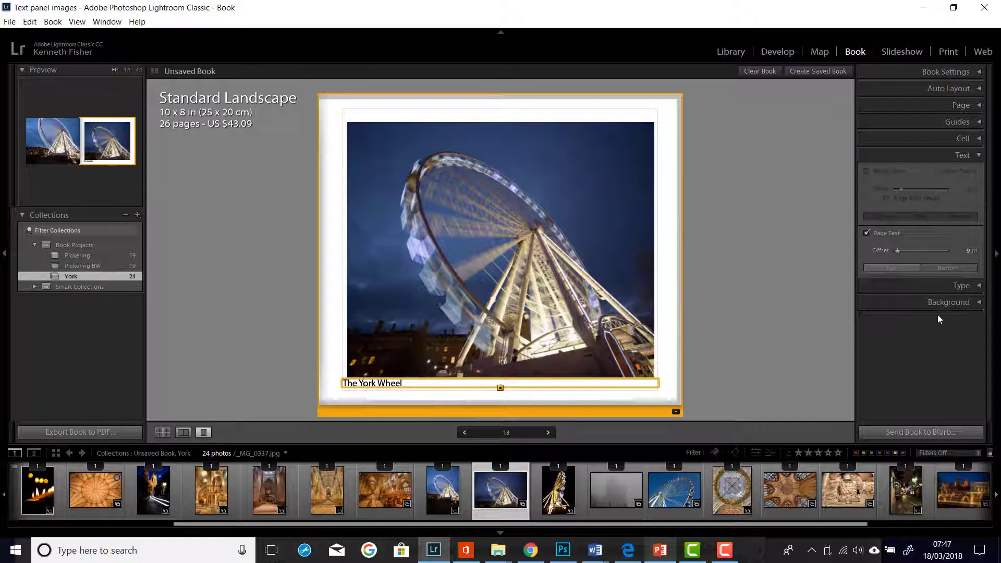
pyautogui.click(890, 267)
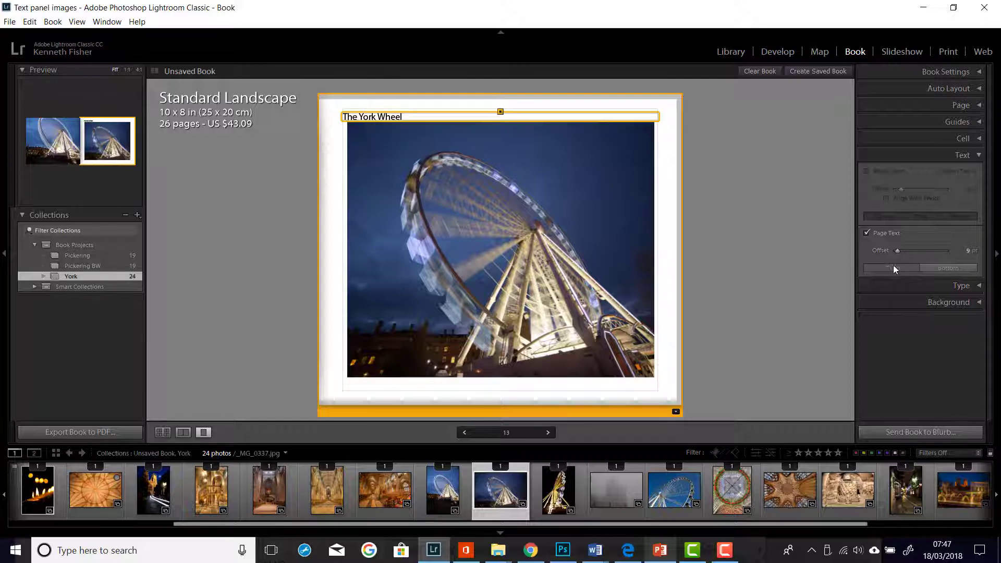
pyautogui.click(942, 267)
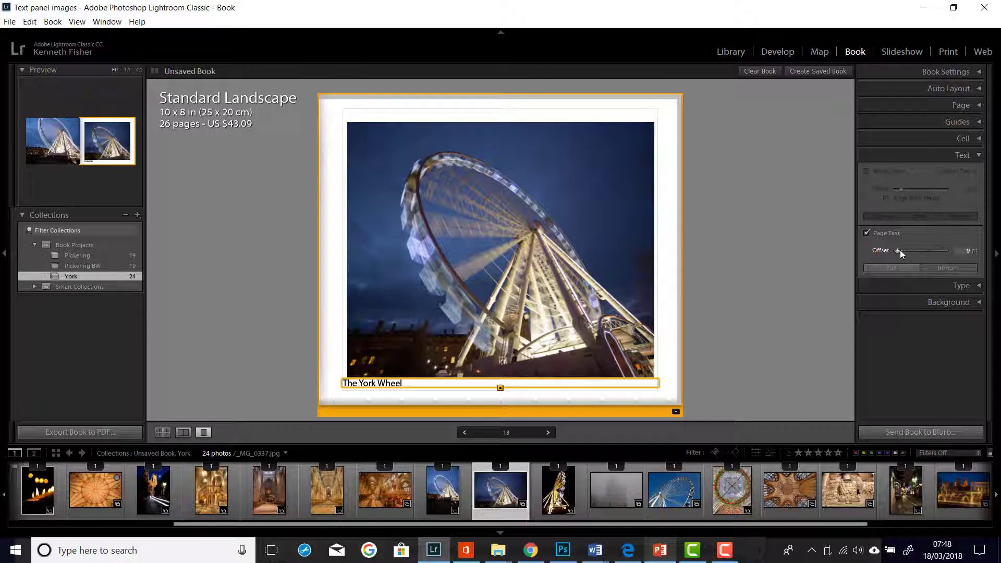
pyautogui.moveTo(897, 251)
pyautogui.mouseDown()
pyautogui.moveTo(952, 246)
pyautogui.moveTo(886, 260)
pyautogui.mouseUp()
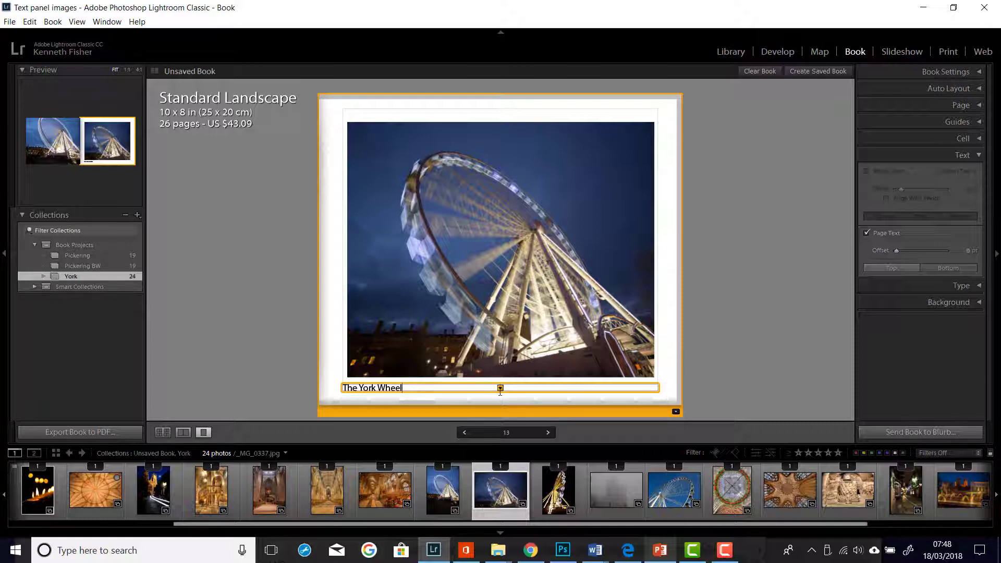
pyautogui.moveTo(499, 388)
pyautogui.mouseDown()
pyautogui.moveTo(494, 109)
pyautogui.moveTo(500, 389)
pyautogui.mouseUp()
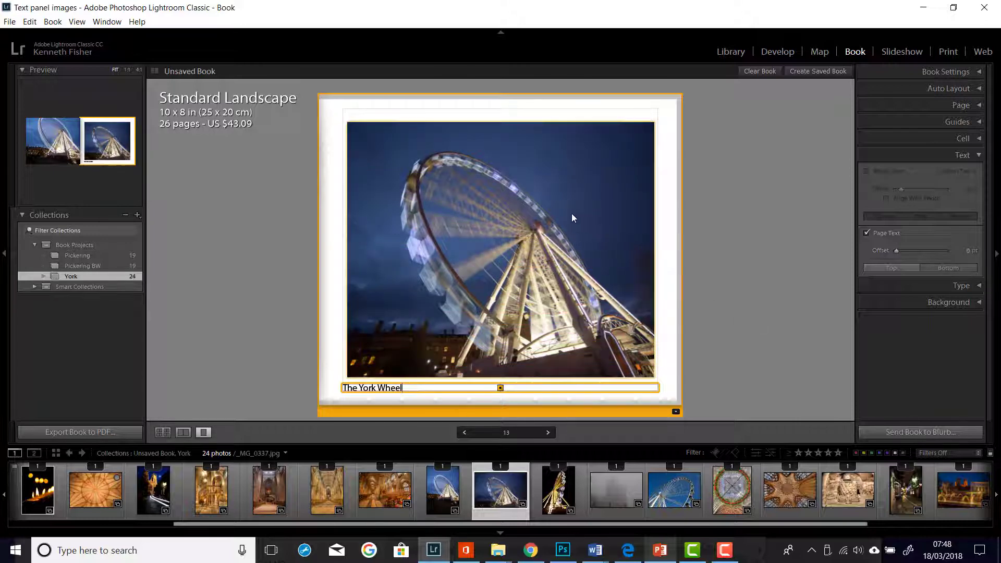
# Add photo text to the wheel photo and position it above the photo after trying the over and below placements.
pyautogui.click(521, 231)
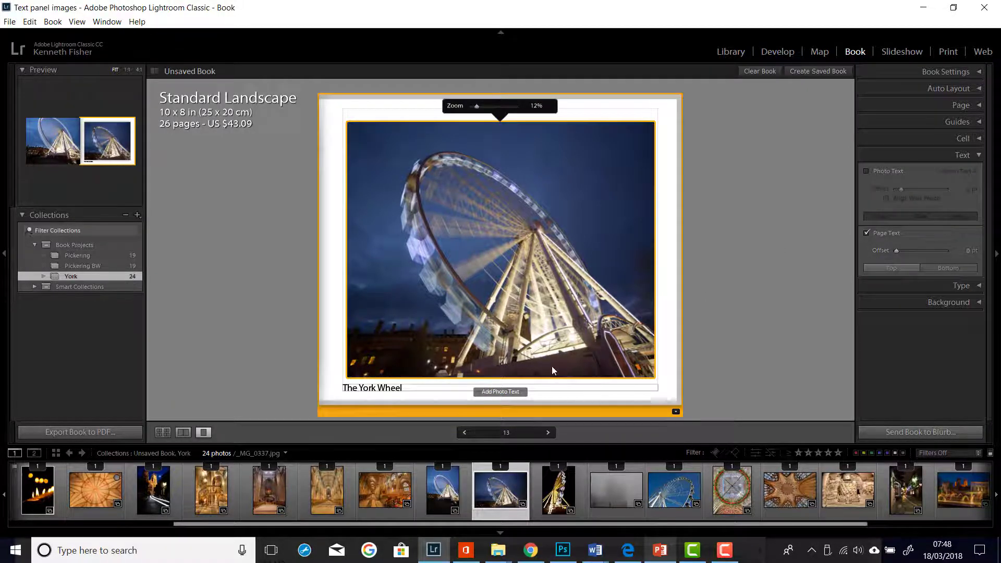
pyautogui.click(509, 392)
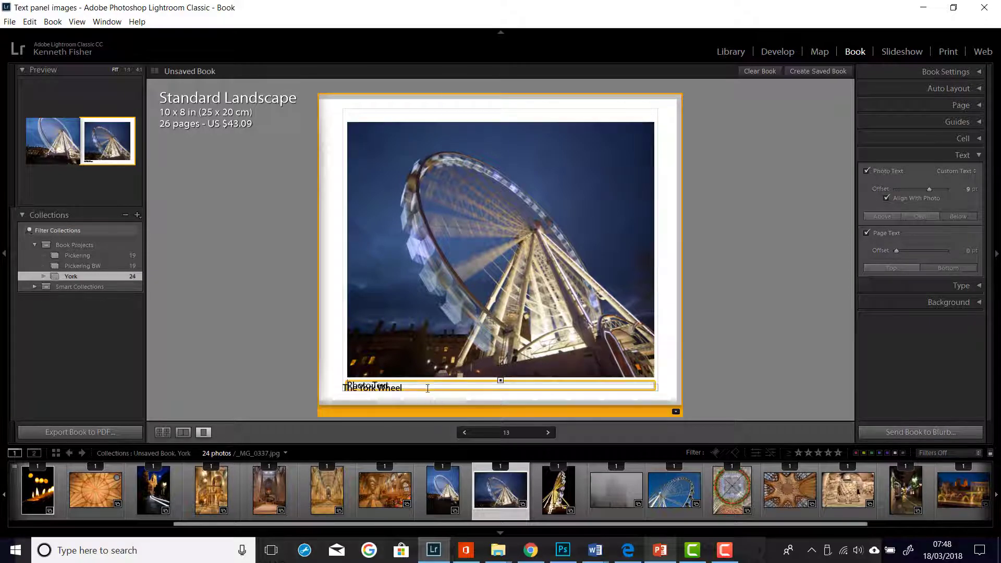
pyautogui.click(885, 217)
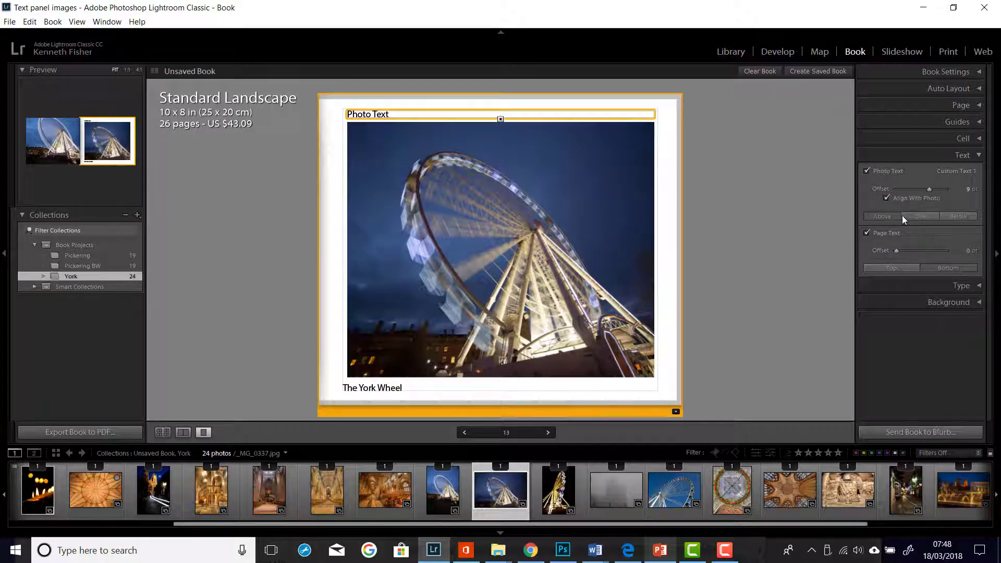
pyautogui.click(920, 216)
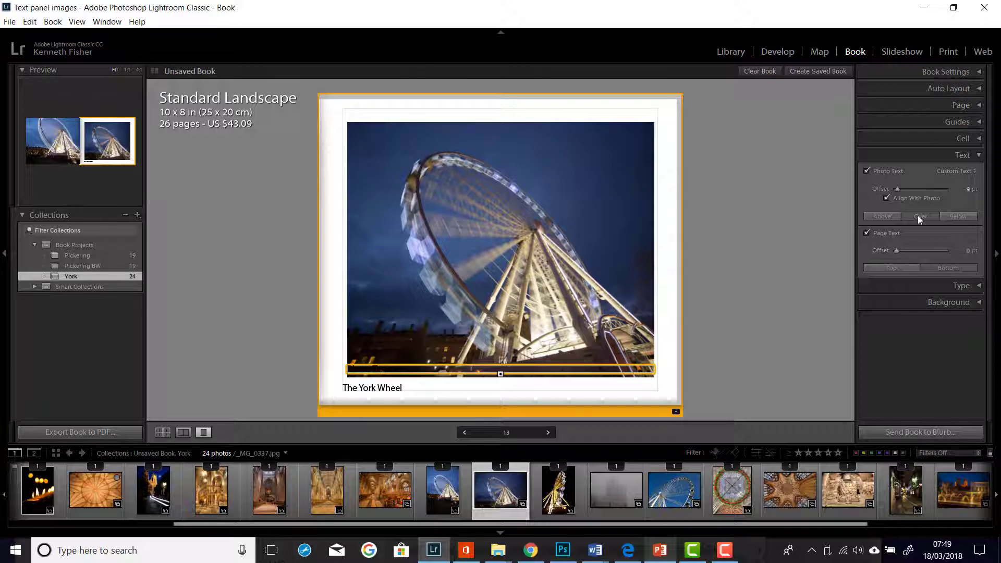
pyautogui.click(960, 216)
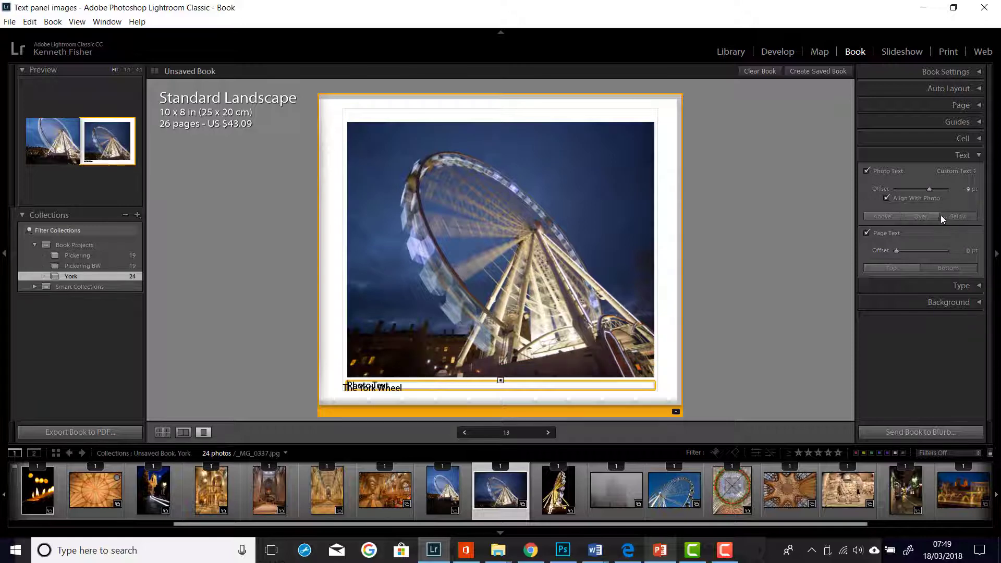
pyautogui.click(884, 217)
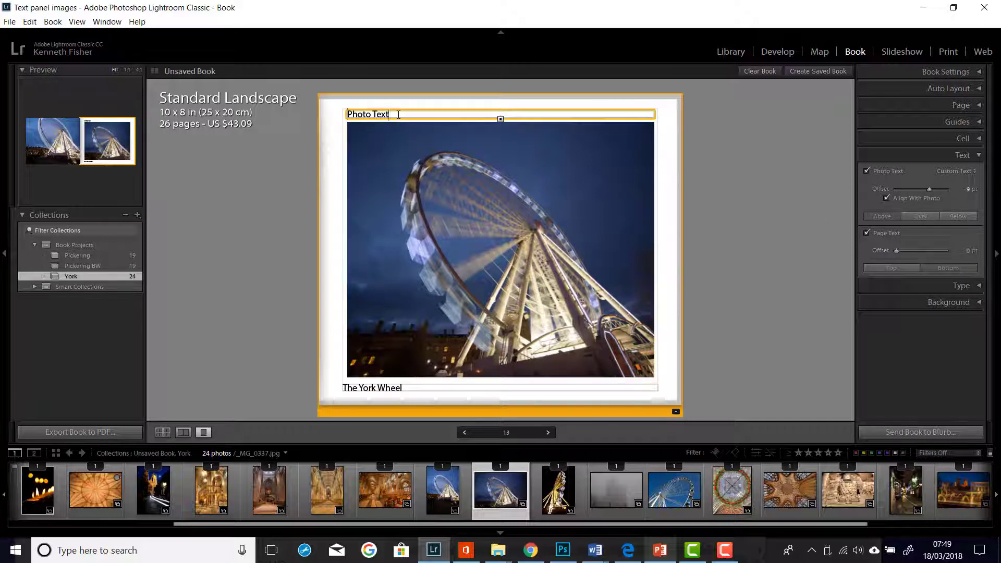
# Replace the placeholder photo text above the wheel photo with "What a Journey".
pyautogui.moveTo(398, 117); pyautogui.dragTo(235, 114)
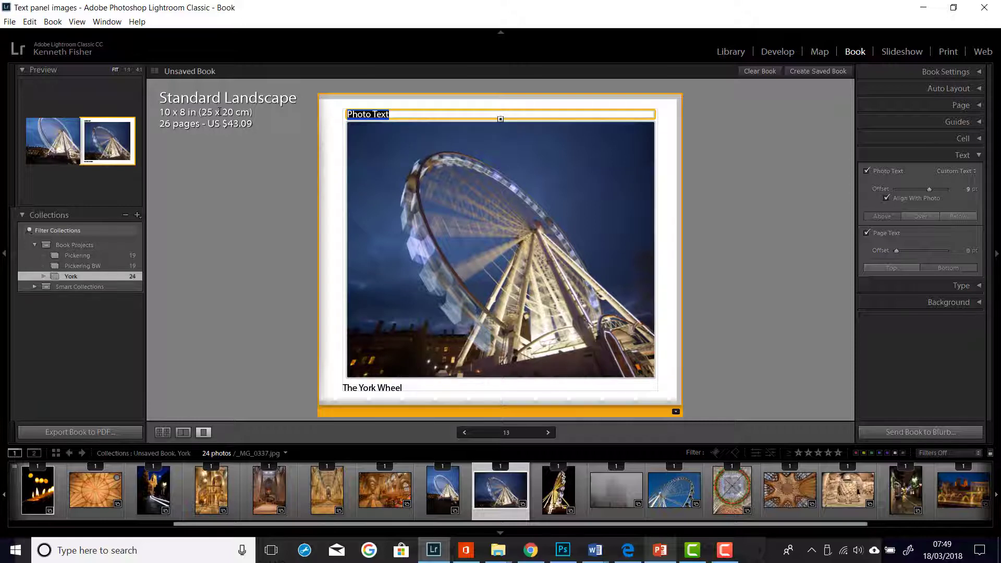
pyautogui.write('what a Journey')
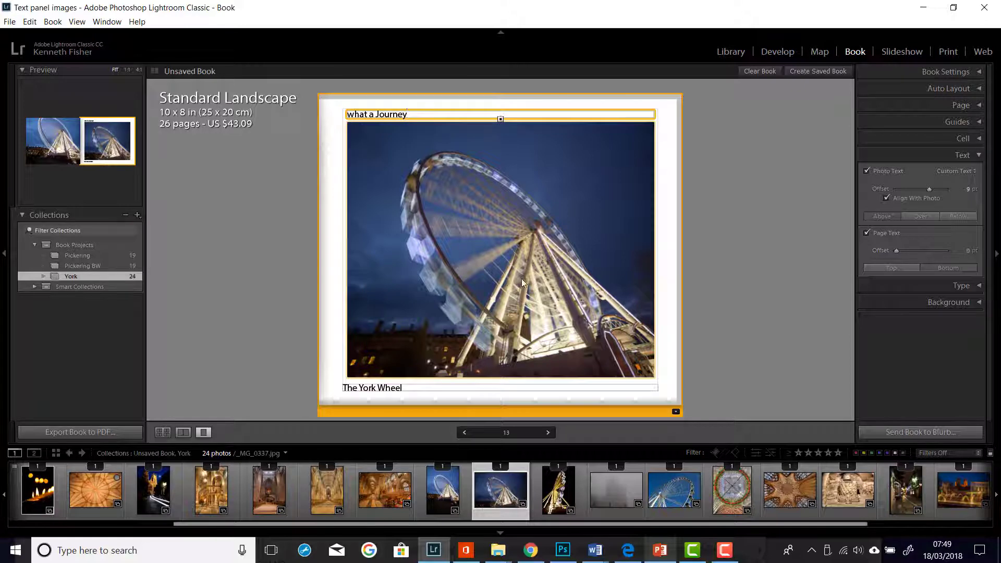
pyautogui.click(775, 182)
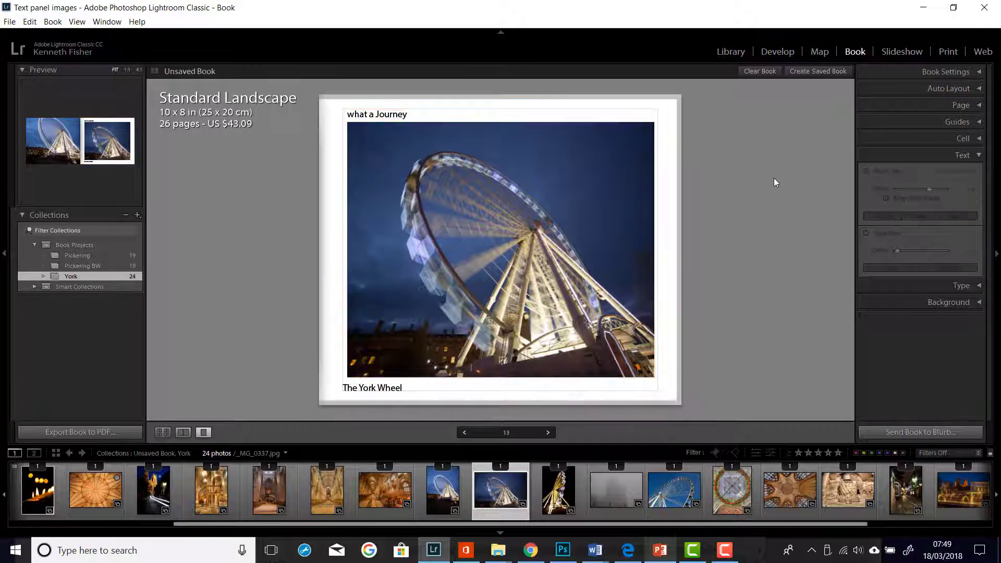
pyautogui.click(384, 115)
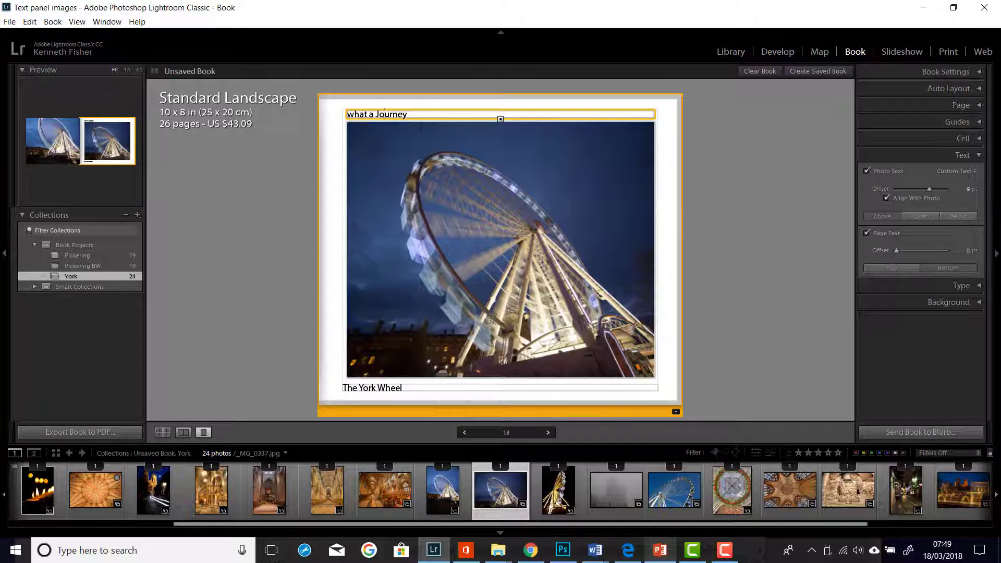
pyautogui.press('BackSpace')
pyautogui.write('W')
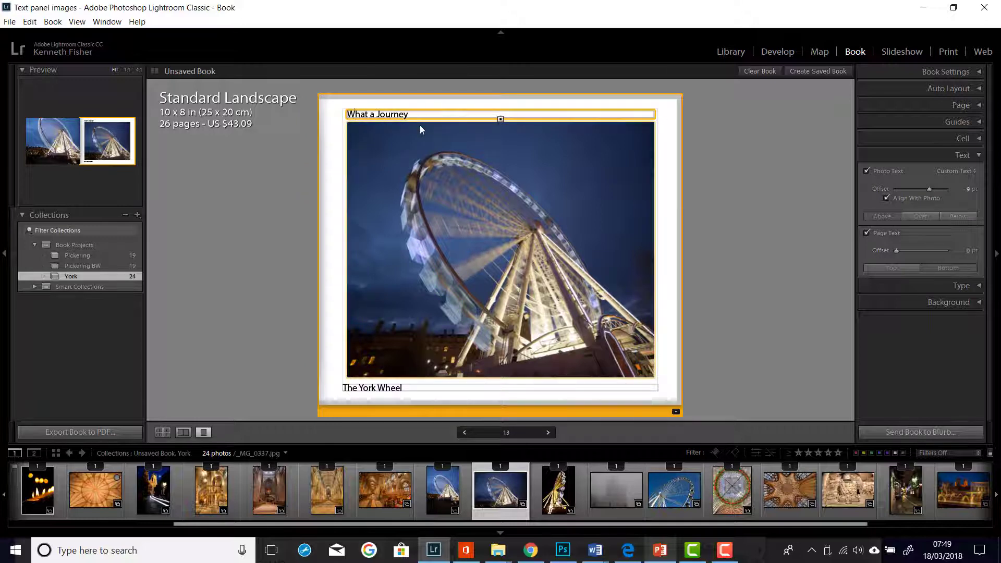
pyautogui.click(441, 129)
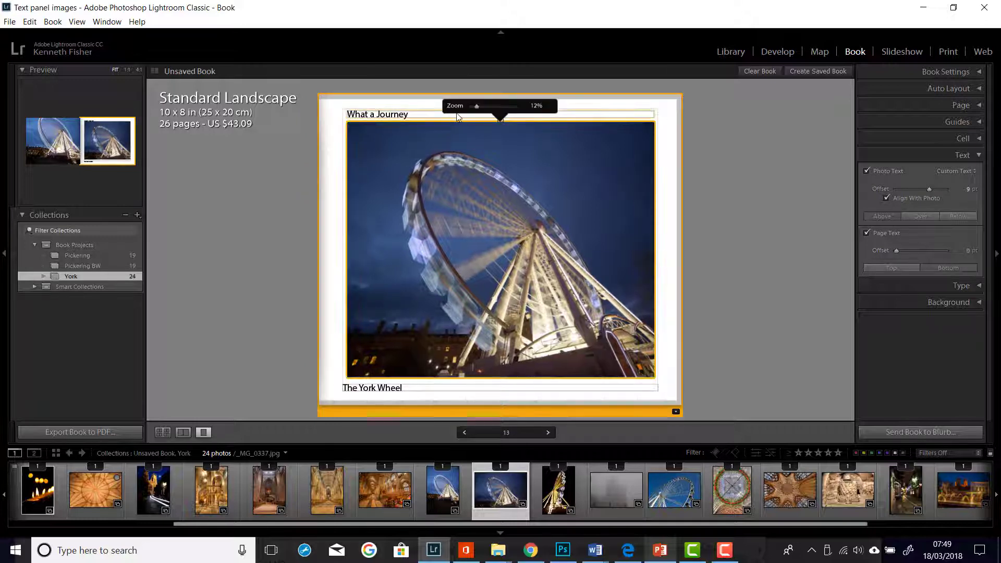
# Try the photo text above the photo with offsets of 0 and 6 pt, and over the photo with a 270 pt offset.
pyautogui.click(487, 112)
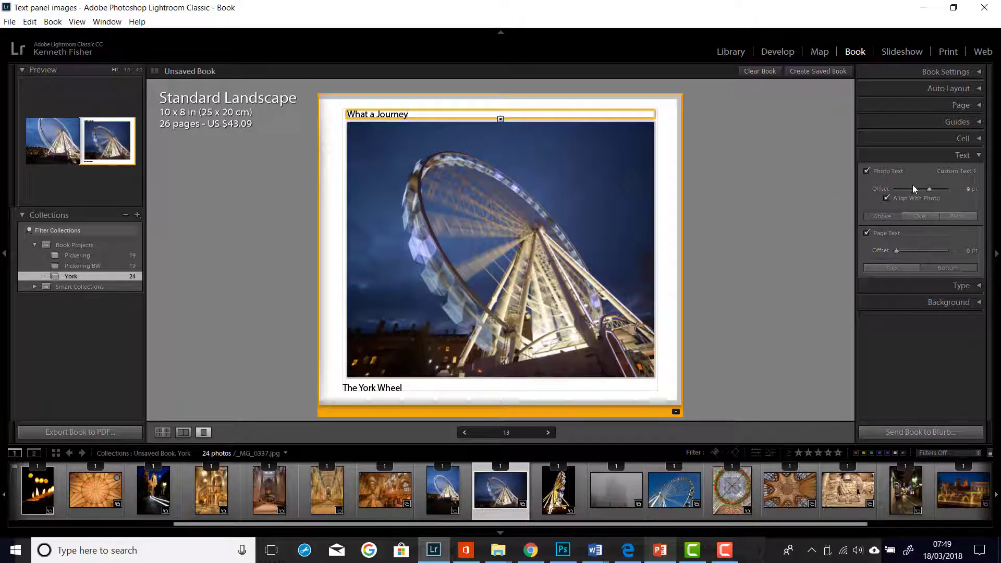
pyautogui.moveTo(927, 189); pyautogui.dragTo(823, 200)
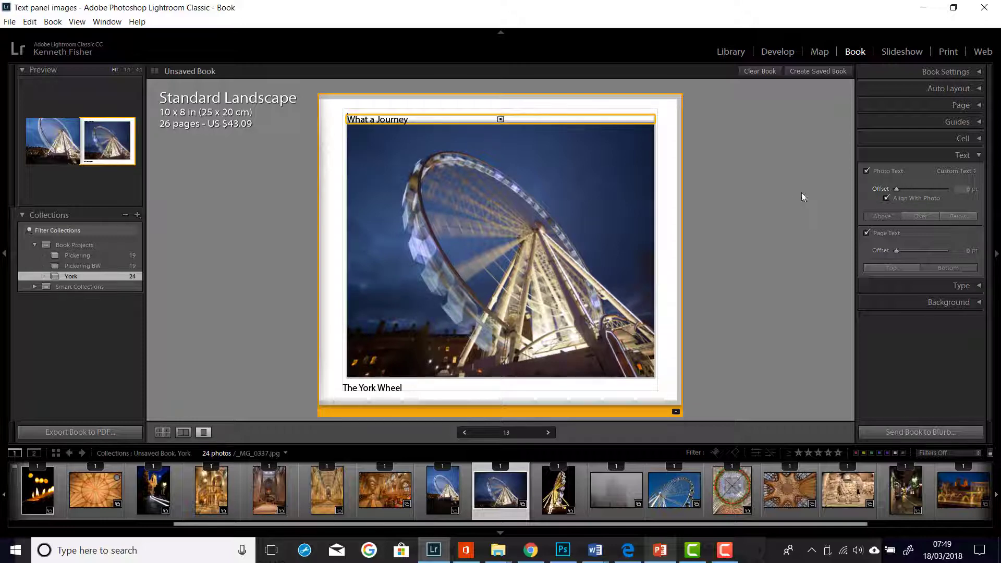
pyautogui.moveTo(910, 192)
pyautogui.mouseDown()
pyautogui.moveTo(901, 195)
pyautogui.moveTo(956, 192)
pyautogui.moveTo(945, 191)
pyautogui.moveTo(956, 201)
pyautogui.moveTo(918, 207)
pyautogui.mouseUp()
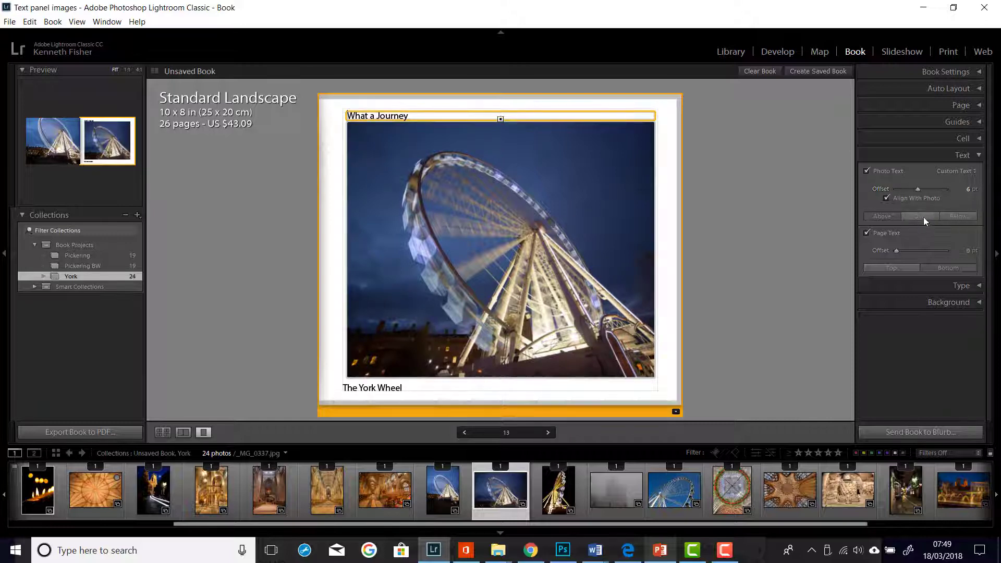
pyautogui.click(923, 216)
pyautogui.moveTo(896, 189); pyautogui.dragTo(924, 193)
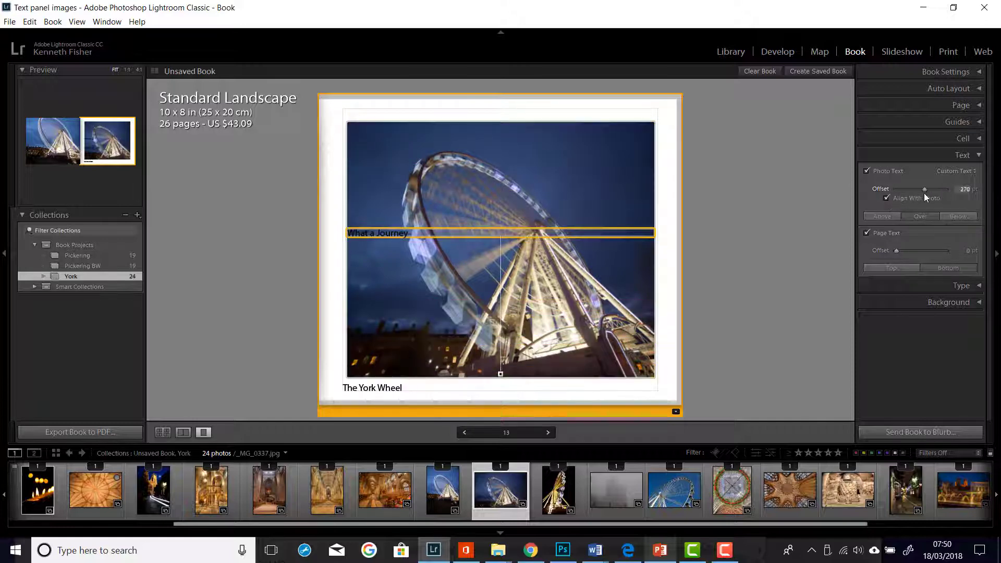
# Place the photo text below the photo with a 0 pt offset, and move the page text to the top of the page.
pyautogui.click(957, 215)
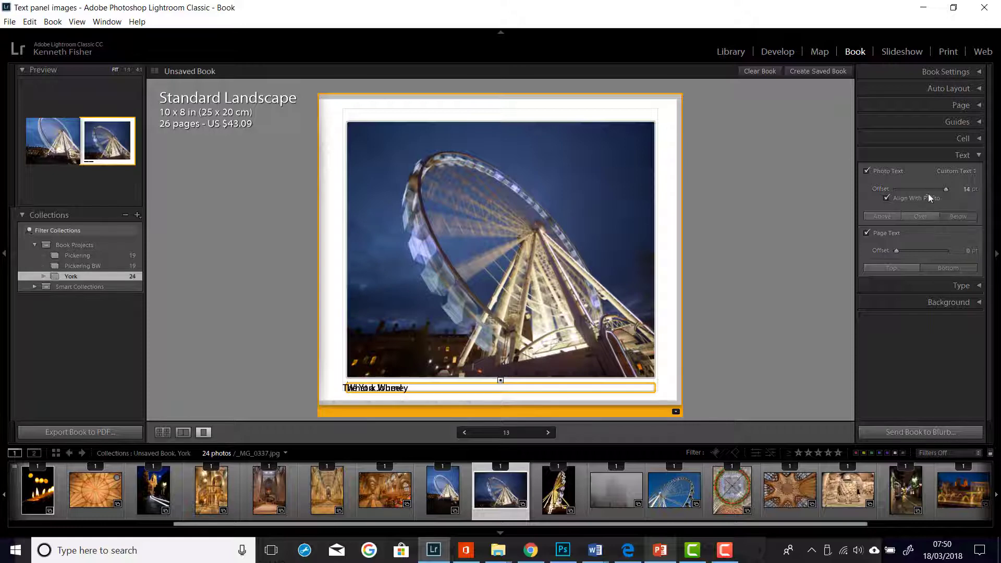
pyautogui.moveTo(946, 189); pyautogui.dragTo(860, 193)
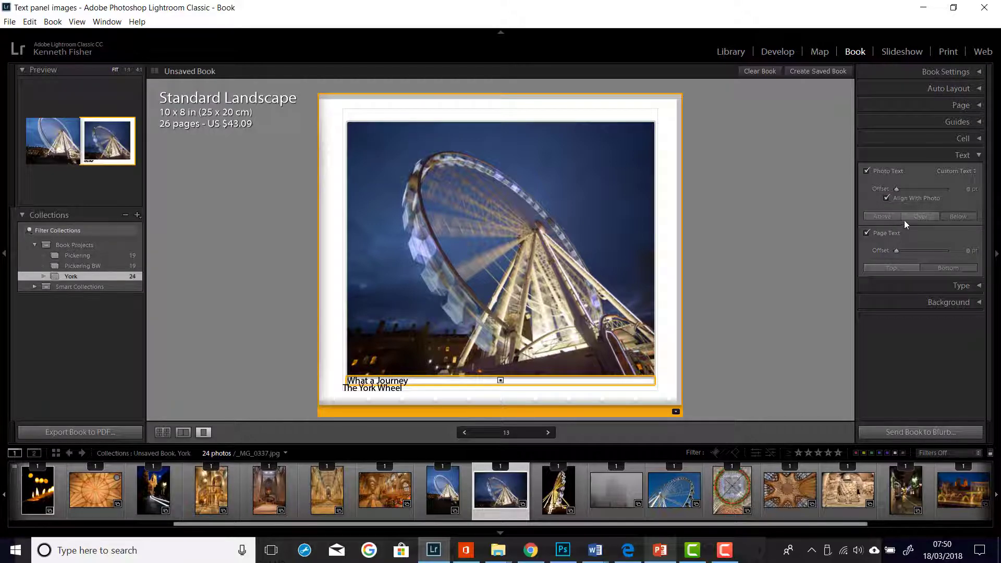
pyautogui.click(890, 267)
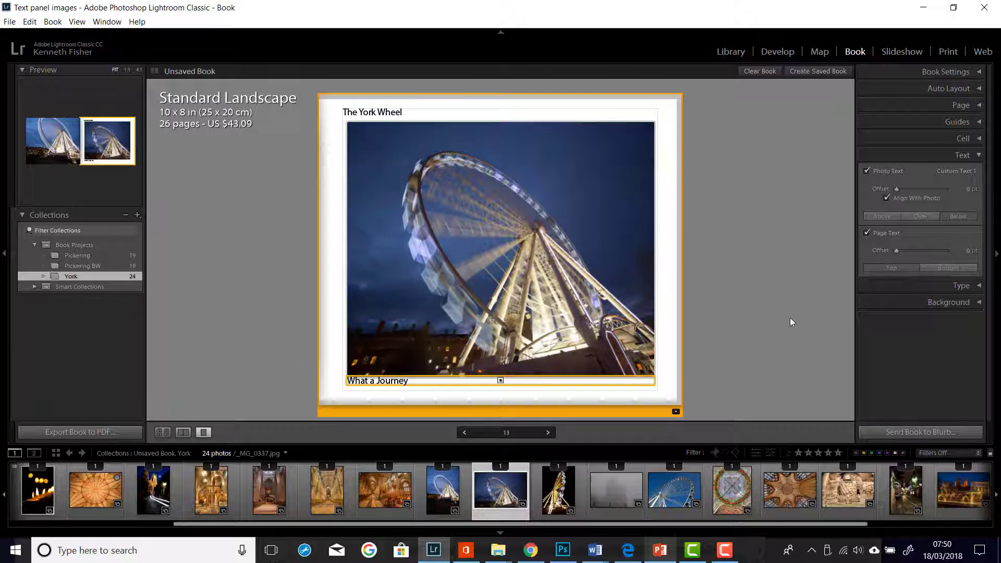
pyautogui.click(777, 287)
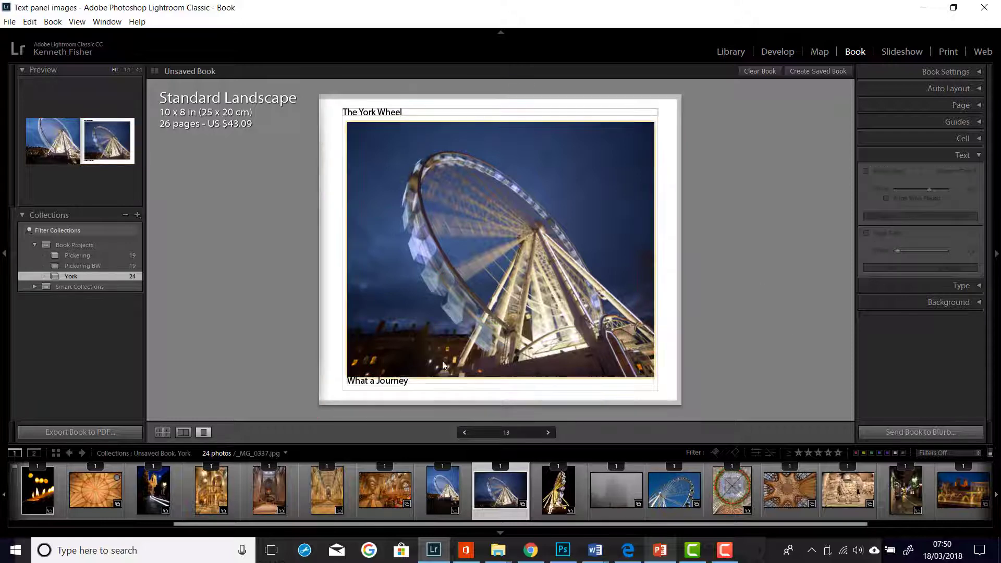
# Move the "What a Journey" photo text slightly away from the photo's lower edge, to a 9 pt offset.
pyautogui.click(400, 380)
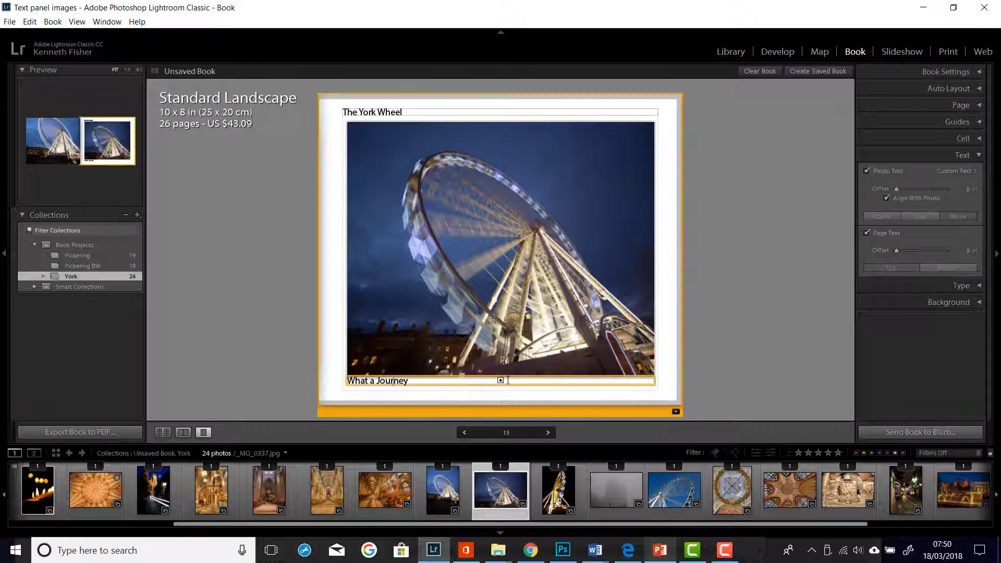
pyautogui.moveTo(492, 385); pyautogui.dragTo(493, 391)
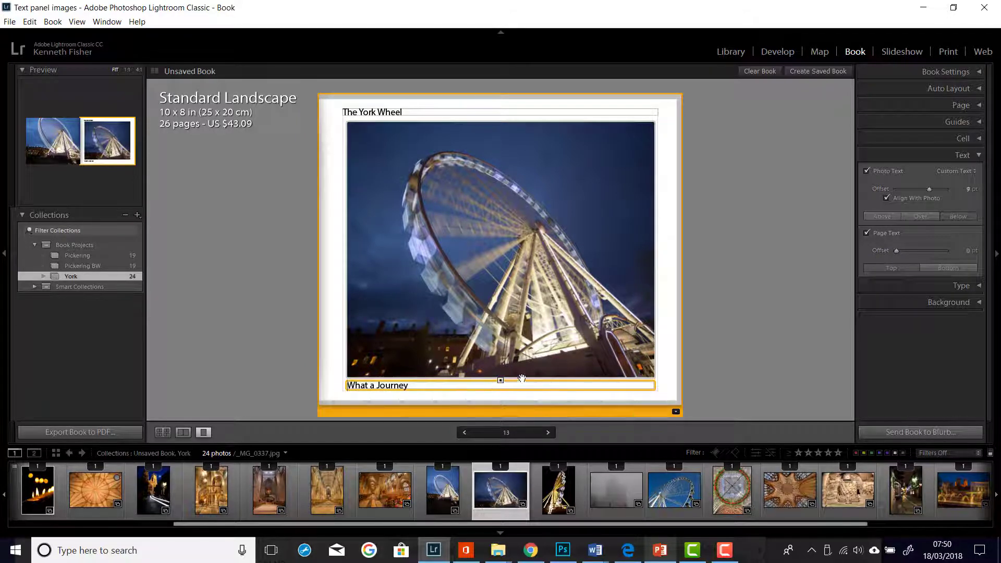
pyautogui.click(742, 331)
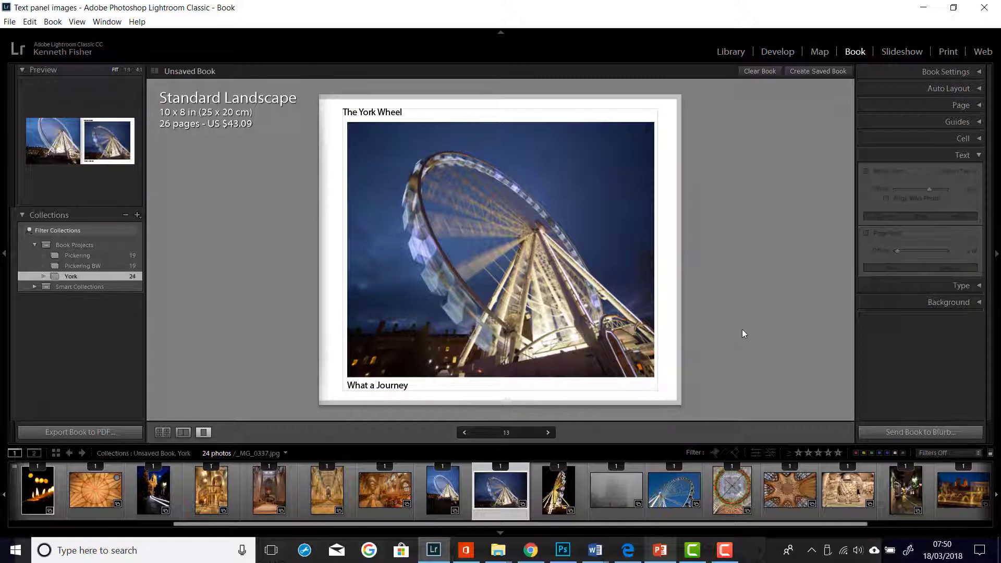
# Change the source of the photo text below the wheel photo from custom text to Equipment metadata.
pyautogui.click(436, 390)
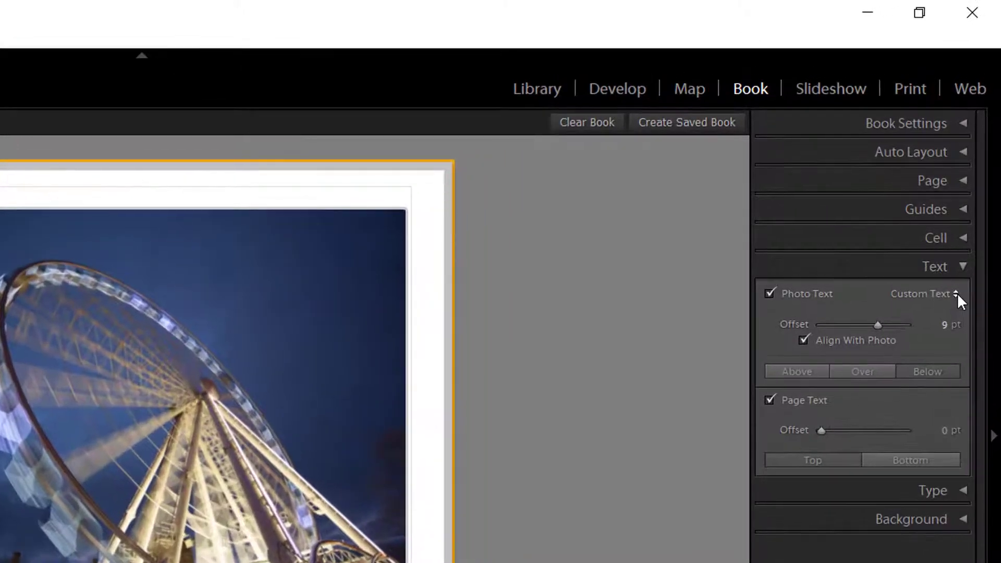
pyautogui.click(957, 293)
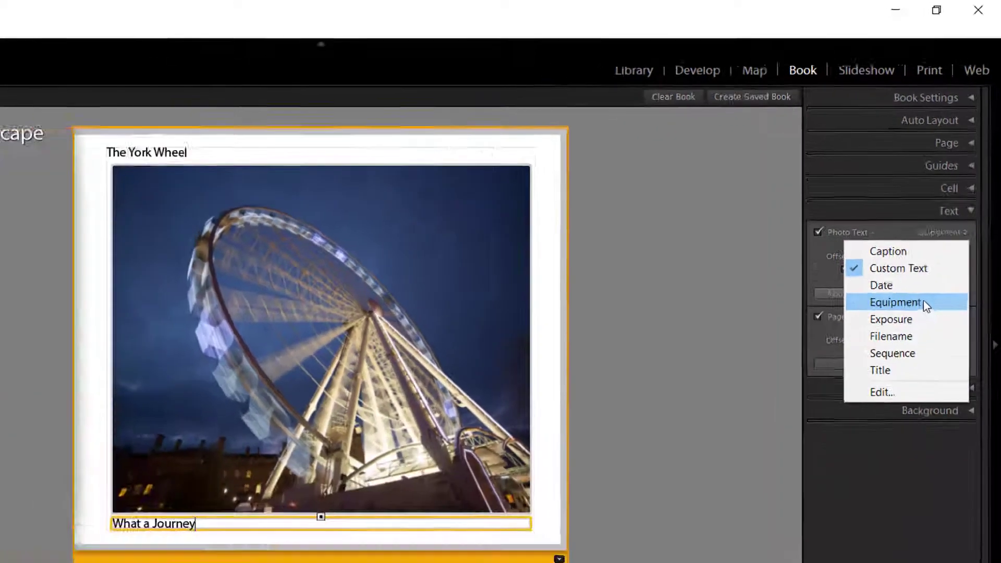
pyautogui.click(907, 384)
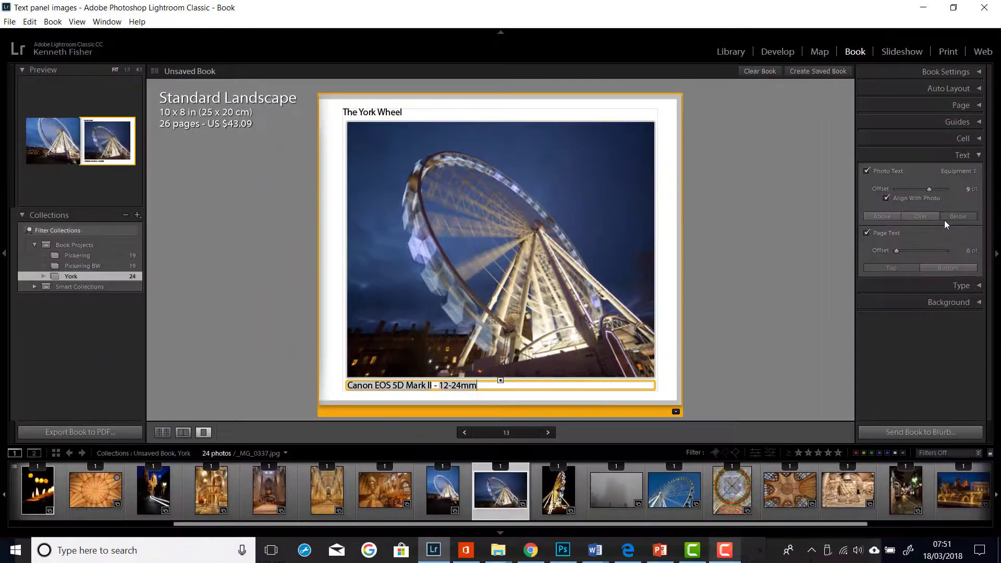
pyautogui.click(397, 384)
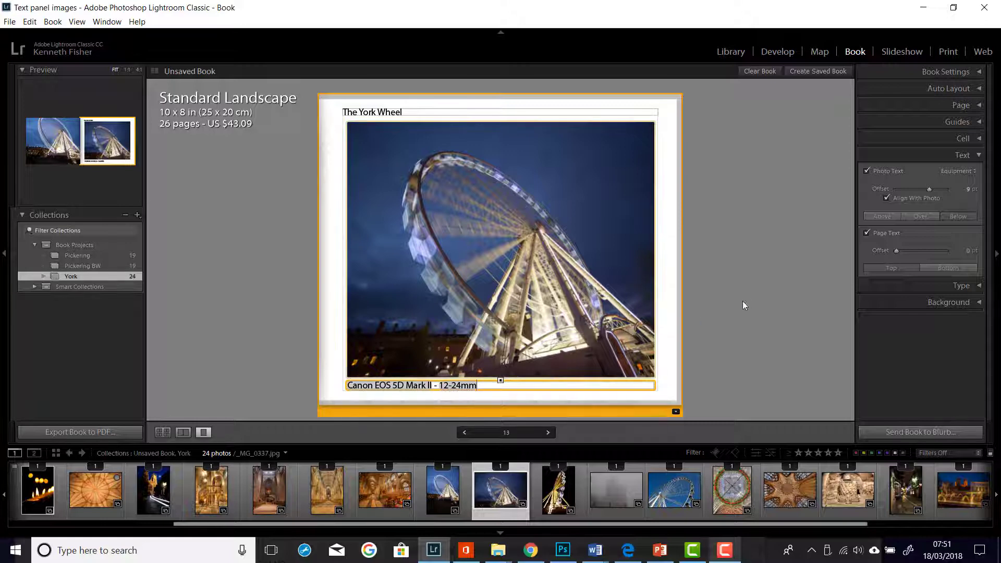
# Set the wheel photo's text to the Exposure metadata, and switch to the Library module.
pyautogui.click(973, 171)
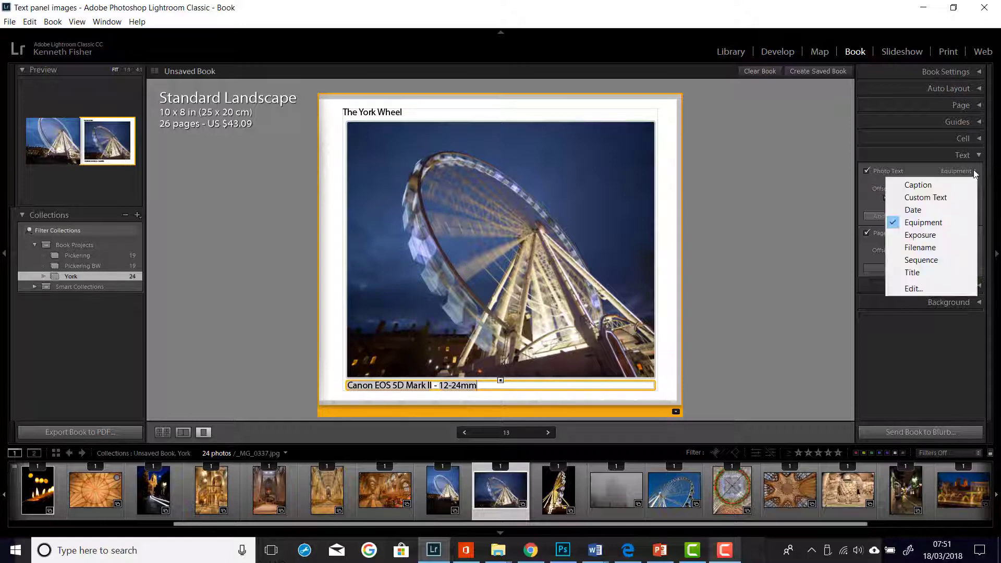
pyautogui.click(920, 234)
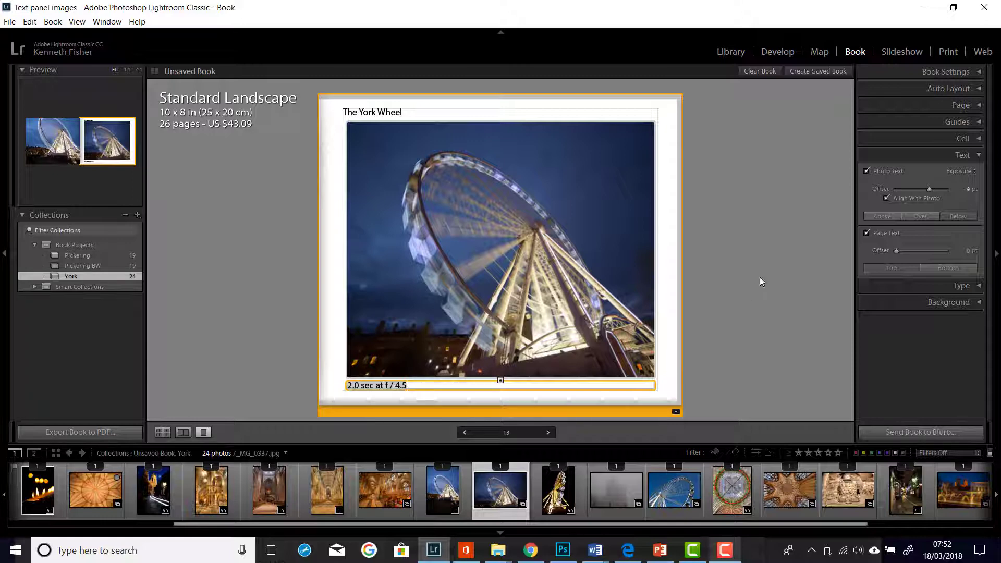
pyautogui.click(730, 54)
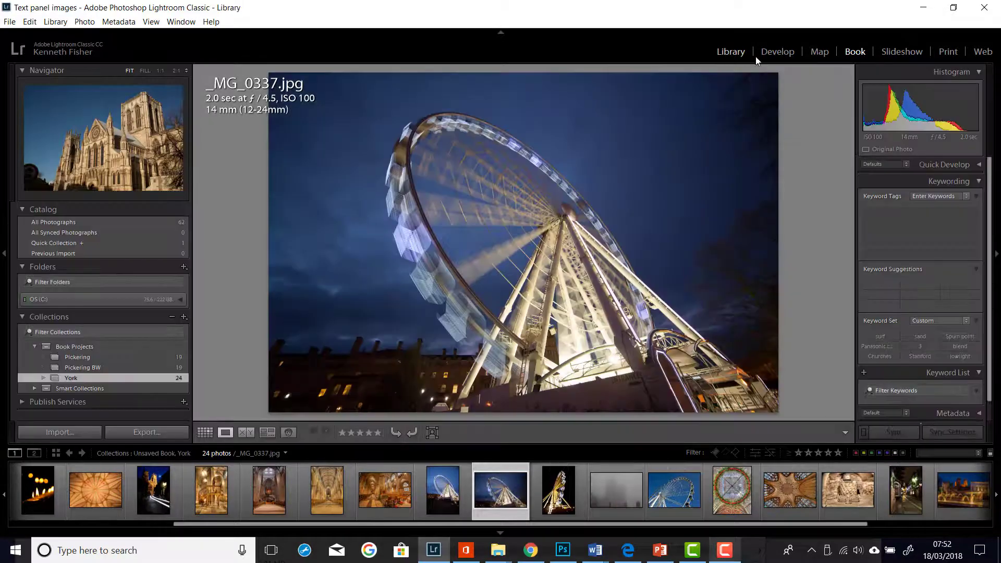
# Add the caption "The Wheel in Motion" to the wheel photo's metadata.
pyautogui.click(978, 182)
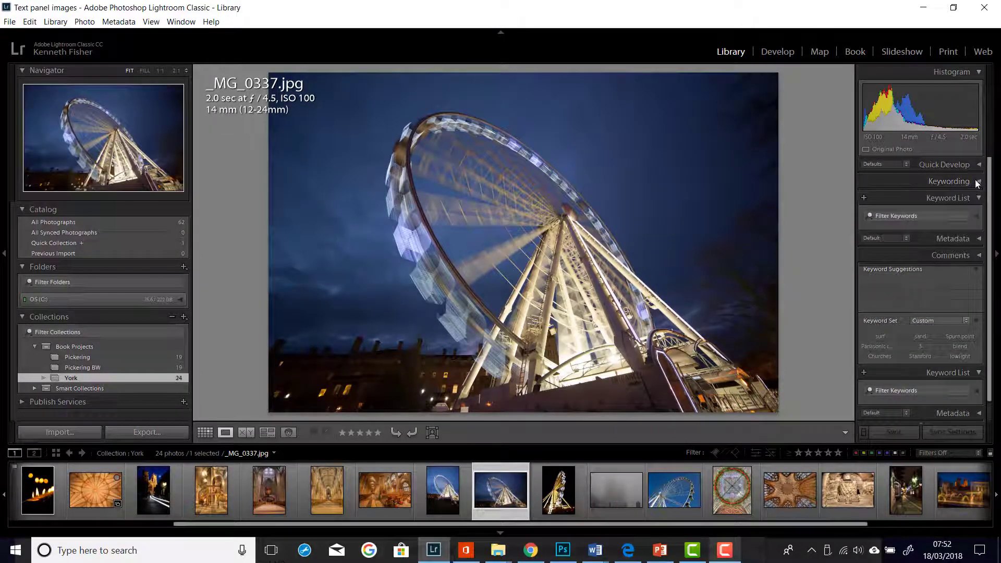
pyautogui.click(979, 239)
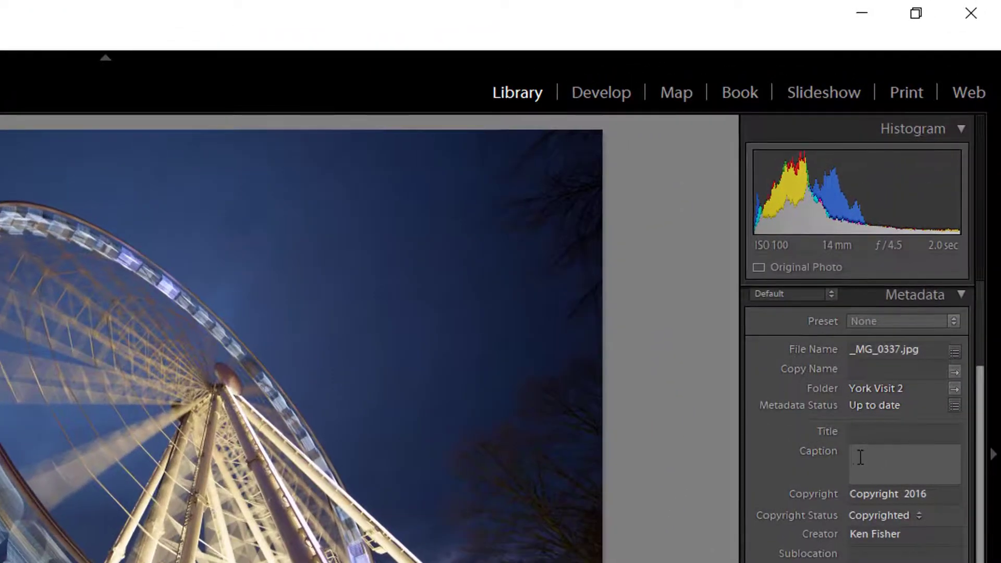
pyautogui.click(860, 458)
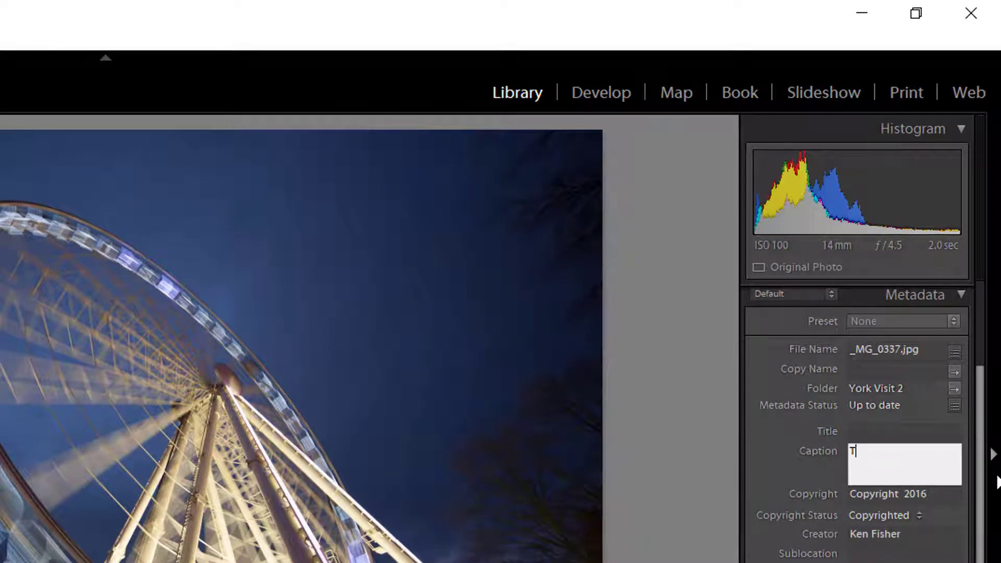
pyautogui.write('The Wheel in Motion')
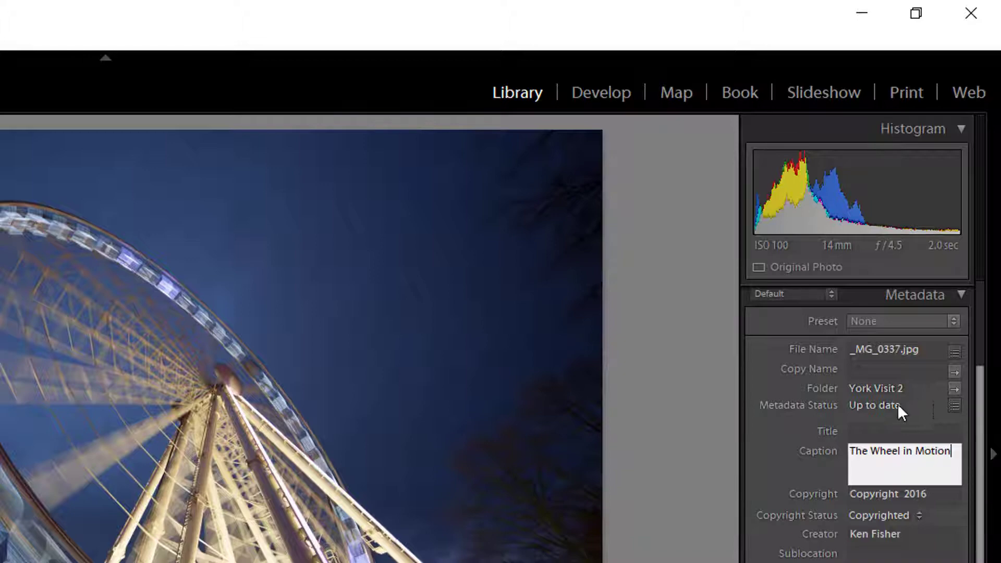
pyautogui.press('Tab')
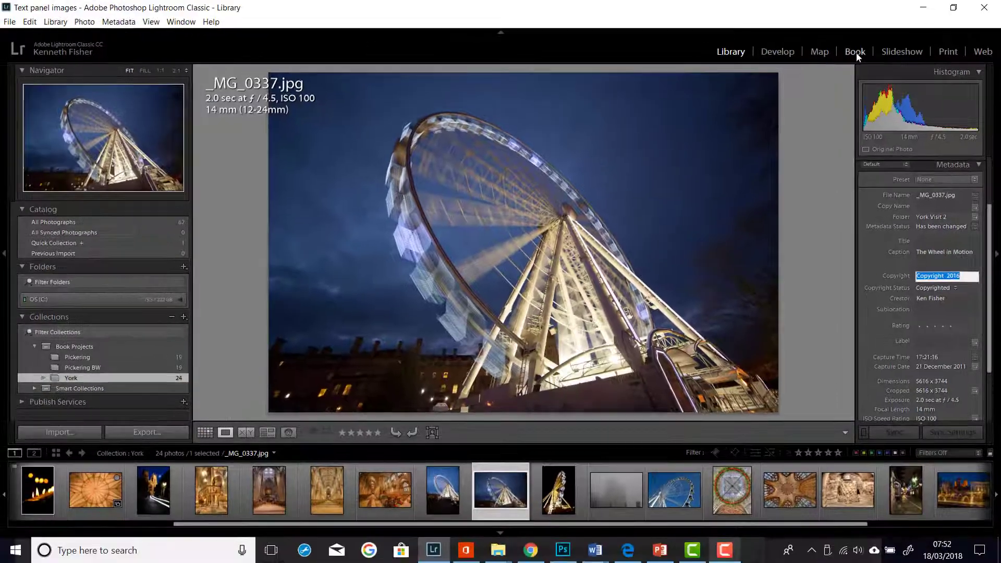
# Return to the Book module and set the wheel photo's text to the Caption metadata.
pyautogui.click(740, 92)
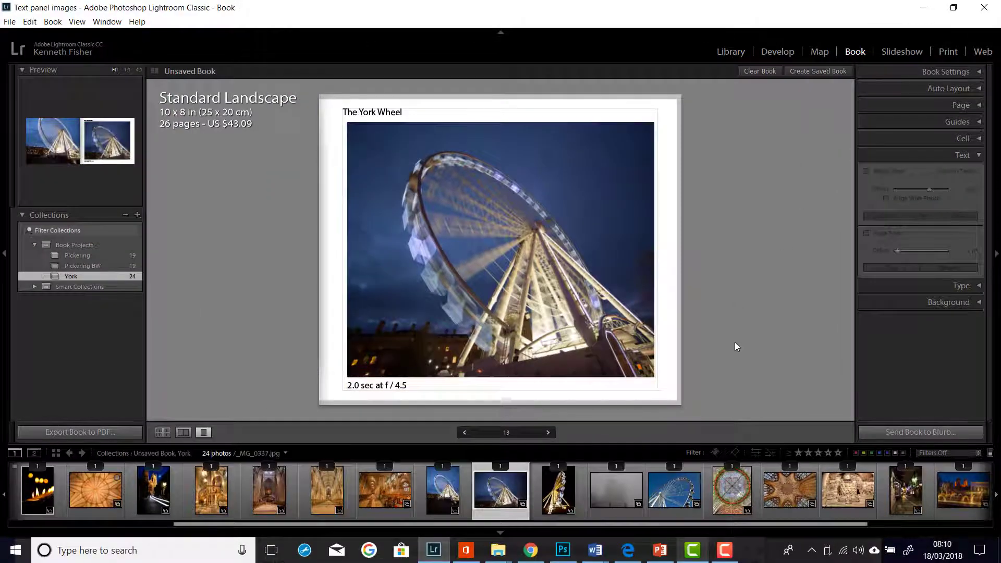
pyautogui.click(545, 389)
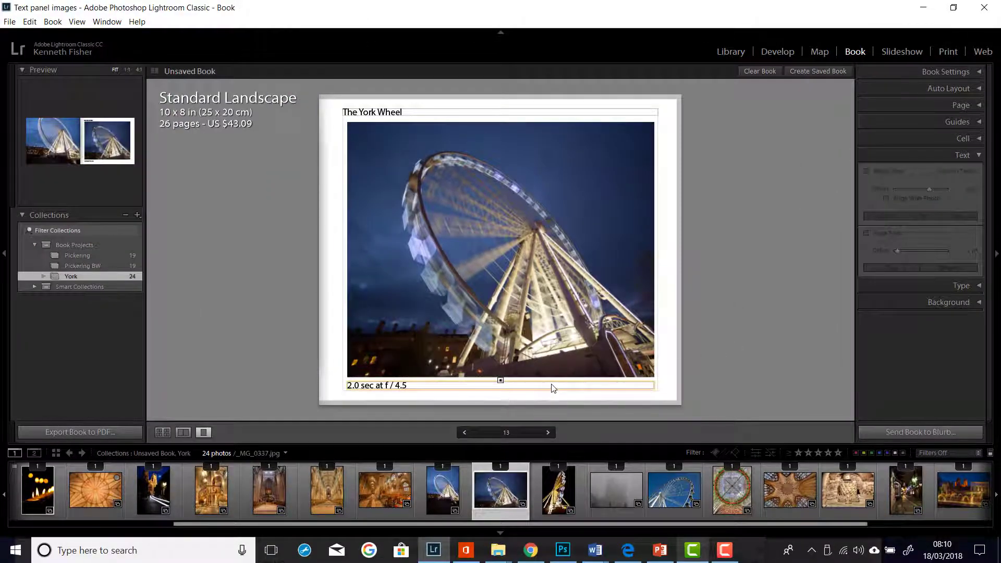
pyautogui.click(573, 386)
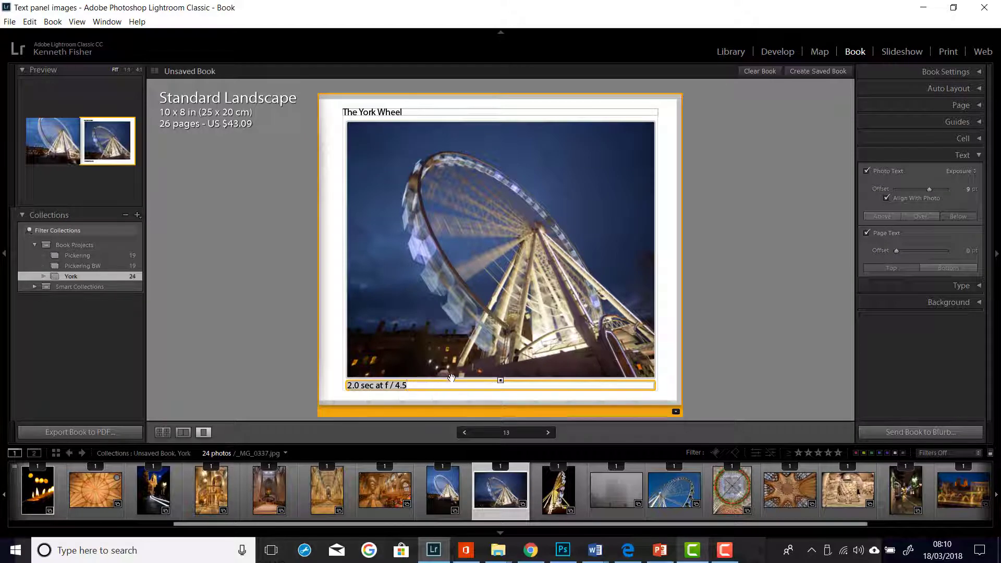
pyautogui.click(973, 171)
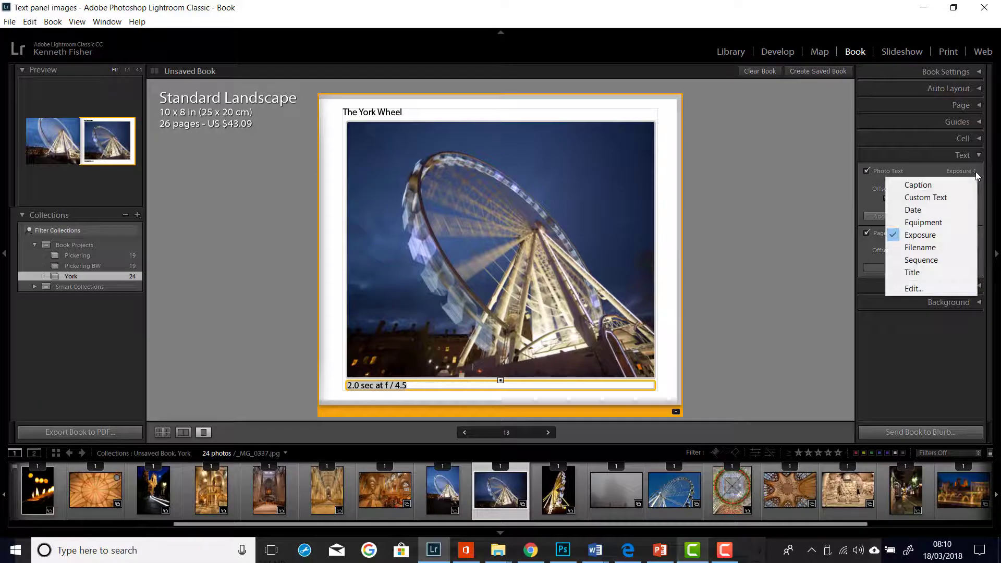
pyautogui.click(952, 184)
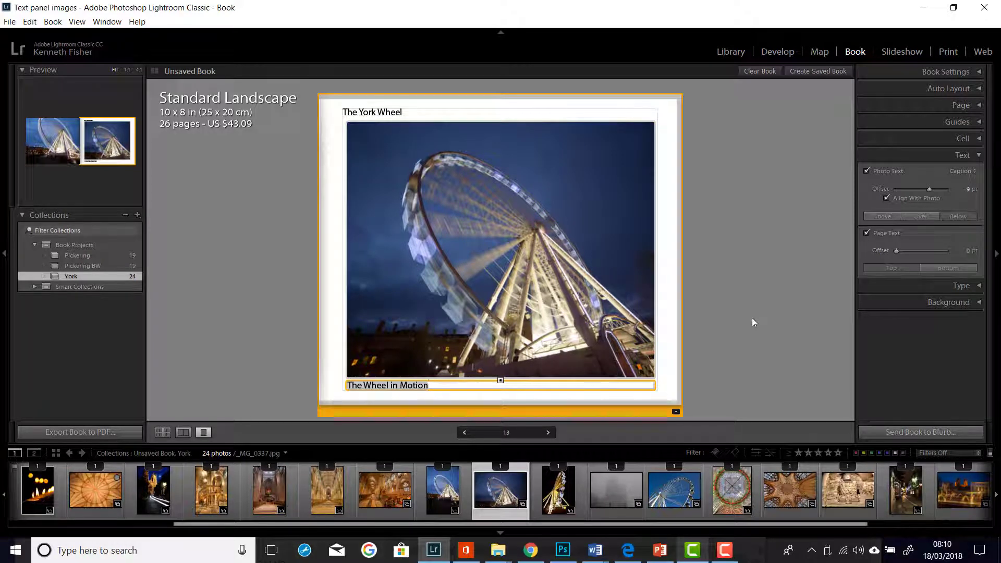
pyautogui.click(752, 317)
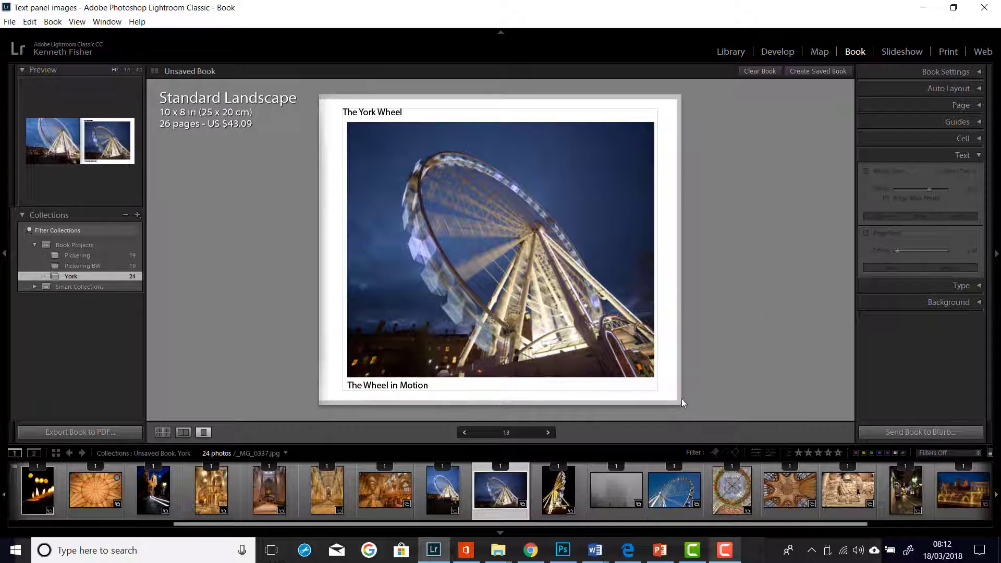
# Change the page to a 2 Photos layout with two side-by-side portrait cells, and place the night street photo _MG_9905.jpg in the empty cell.
pyautogui.click(666, 394)
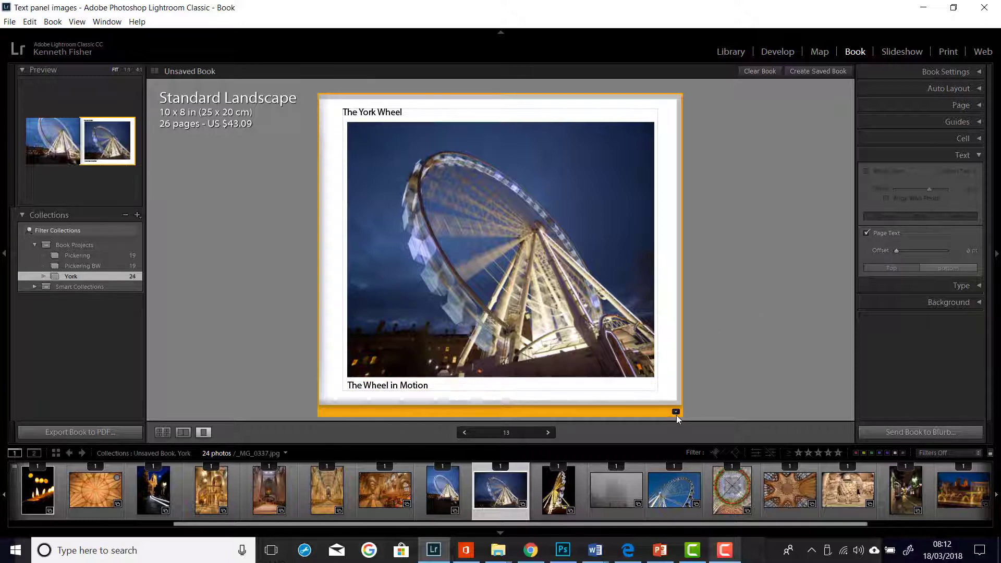
pyautogui.click(676, 412)
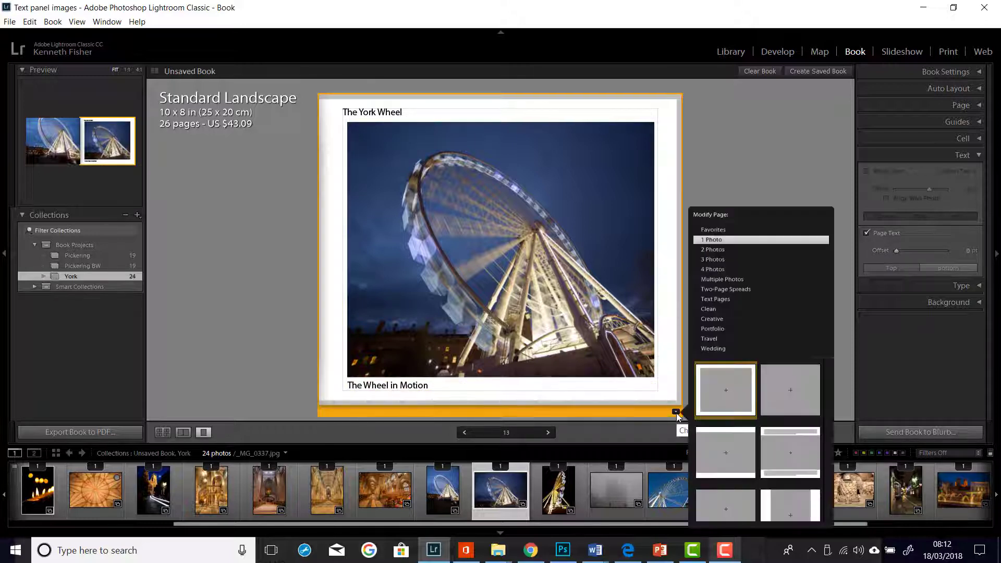
pyautogui.click(715, 251)
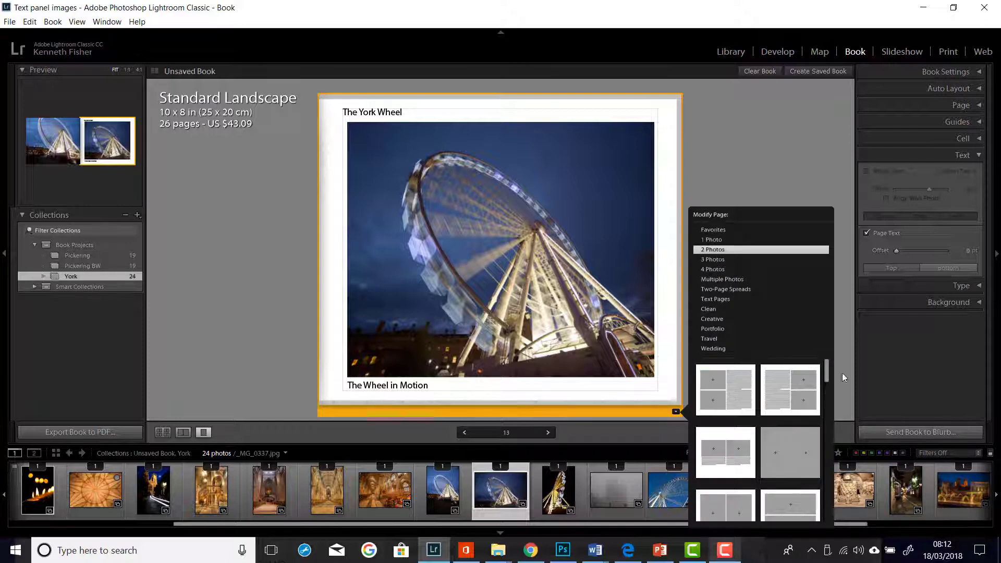
pyautogui.moveTo(825, 366); pyautogui.dragTo(826, 379)
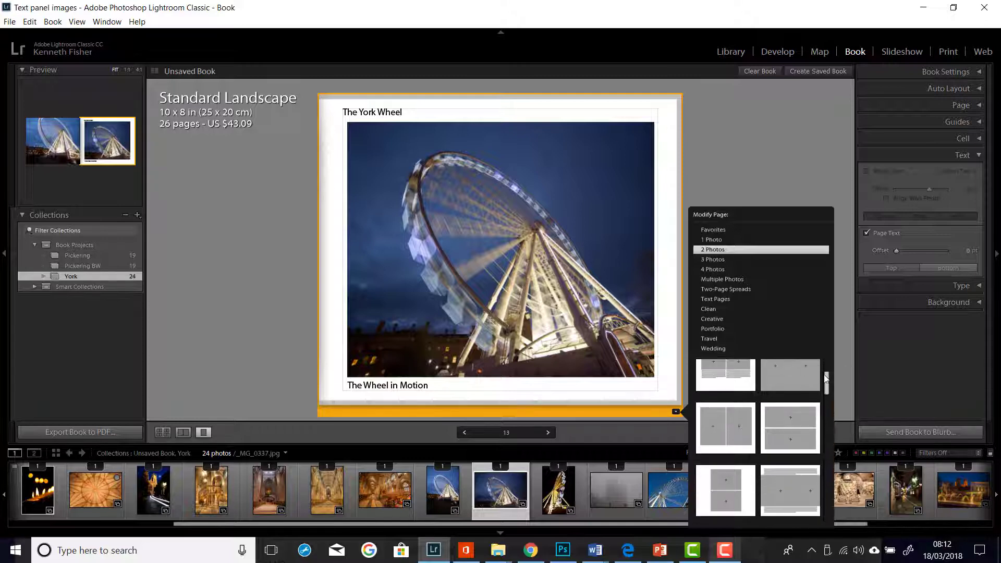
pyautogui.click(729, 434)
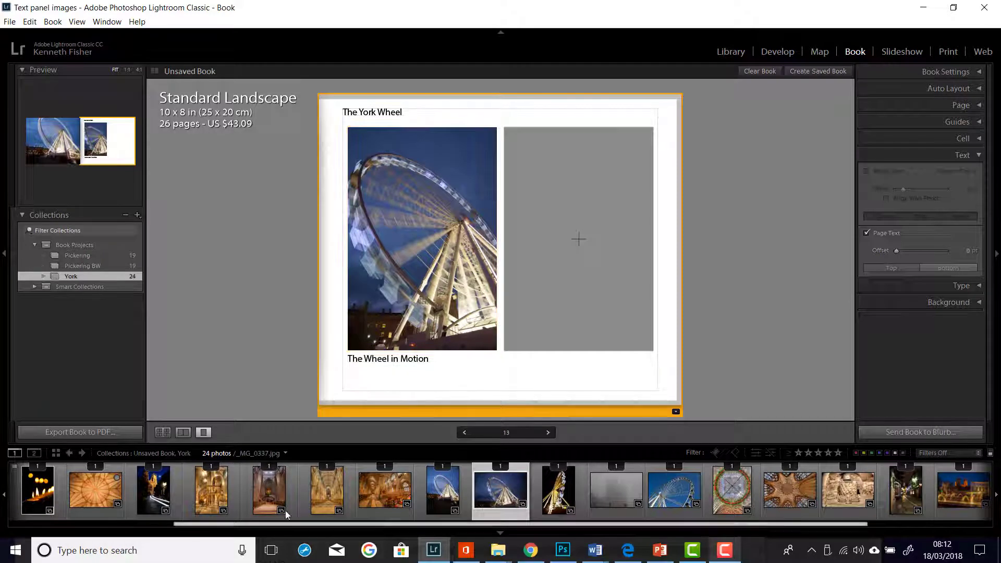
pyautogui.moveTo(151, 498); pyautogui.dragTo(587, 236)
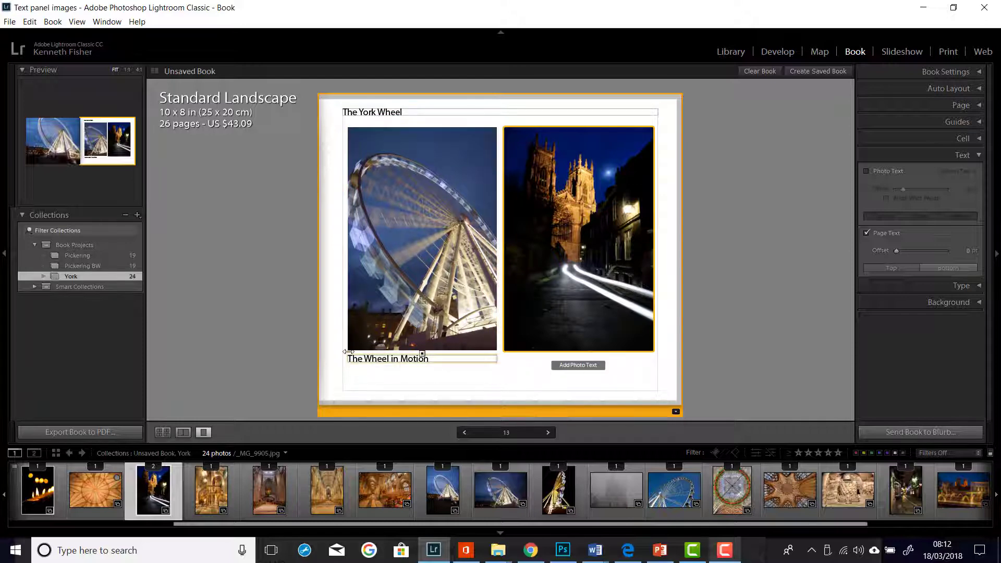
# Add the photo text "Minster at Night" below the night street photo.
pyautogui.click(581, 366)
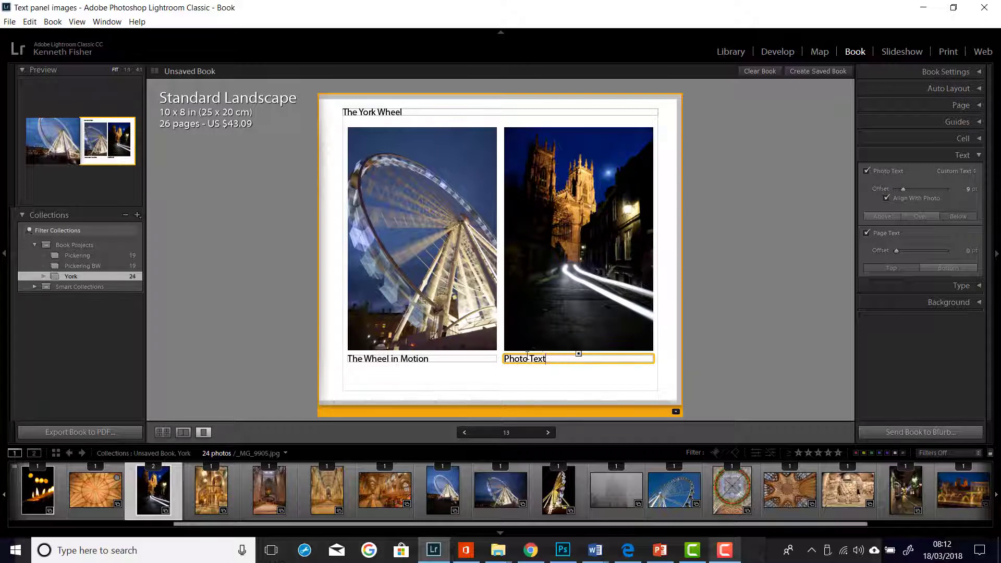
pyautogui.tripleClick(556, 358)
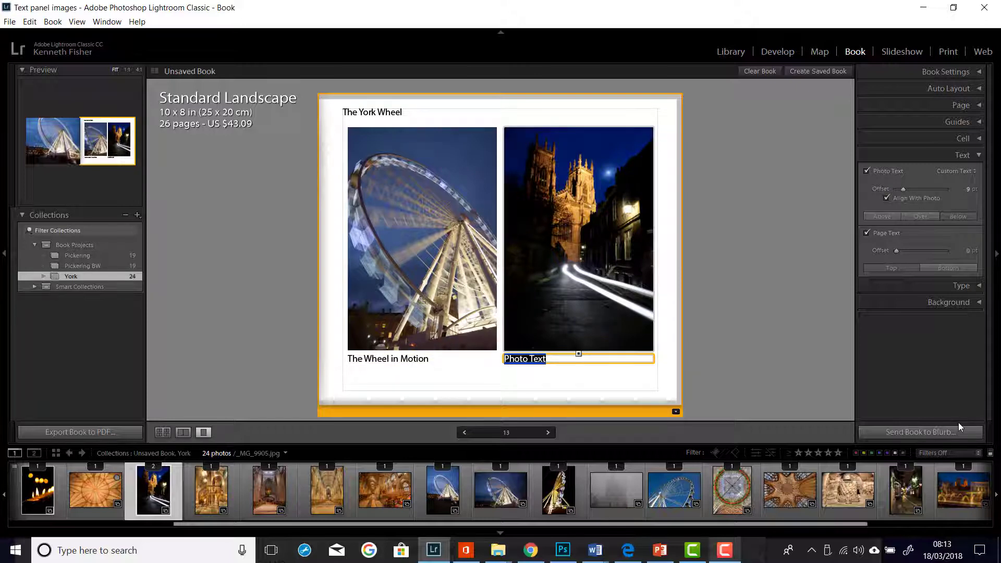
pyautogui.write('Moster')
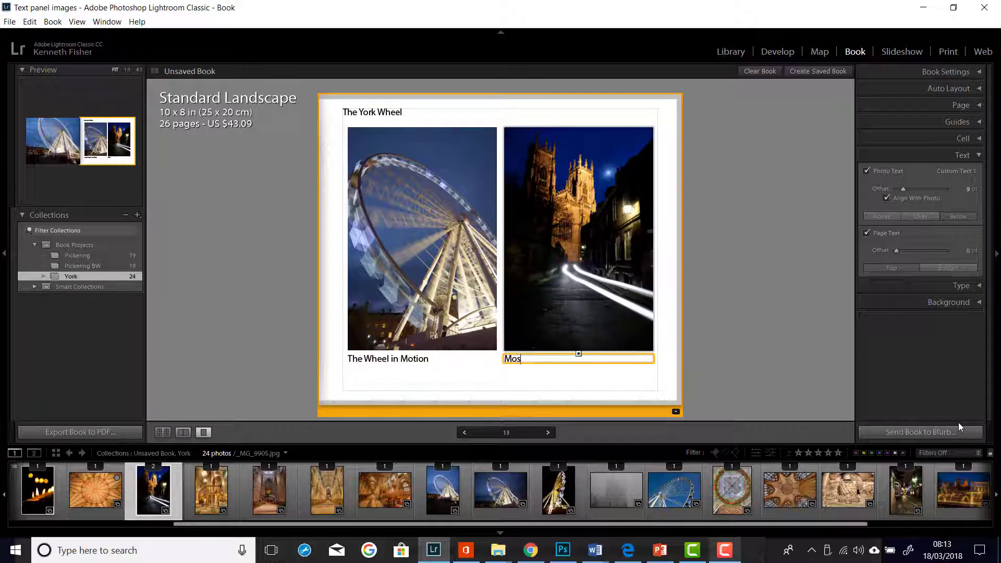
pyautogui.press('BackSpace')
pyautogui.press('BackSpace')
pyautogui.press('BackSpace')
pyautogui.press('BackSpace')
pyautogui.press('BackSpace')
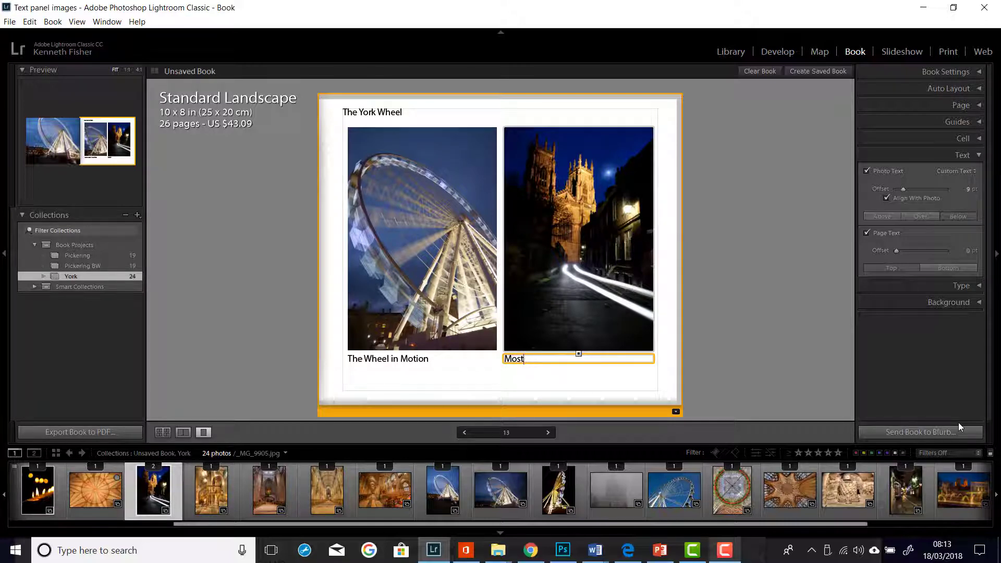
pyautogui.write('in')
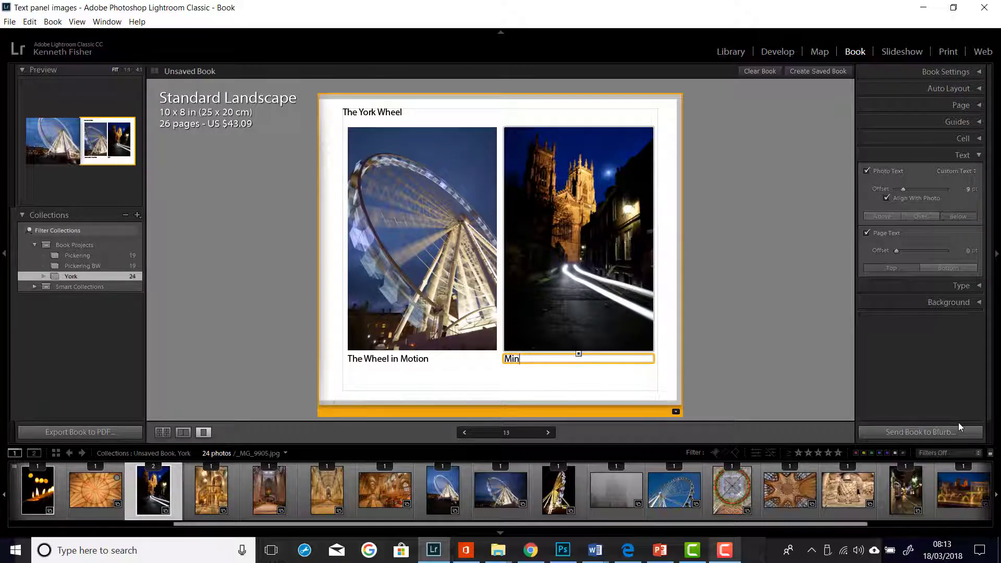
pyautogui.write('ster at Night')
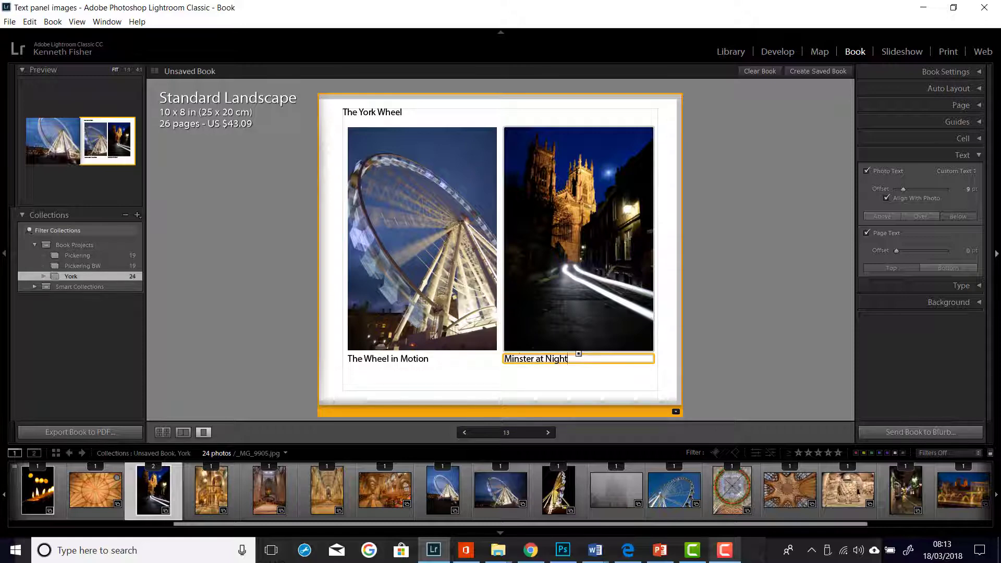
pyautogui.click(729, 327)
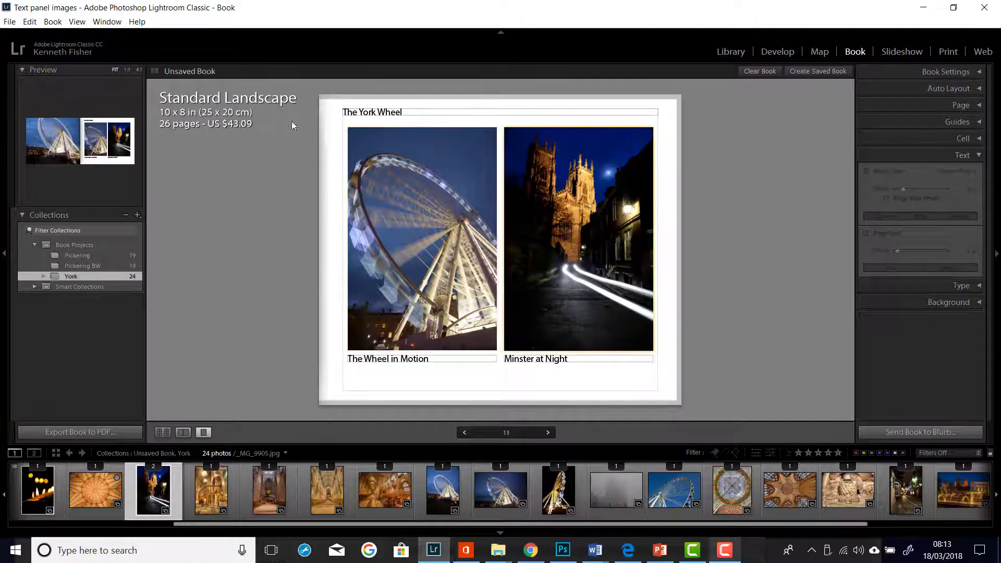
# Try the page text "The York Wheel" at the bottom of the page, and return it to the top with a 0 pt offset.
pyautogui.click(477, 119)
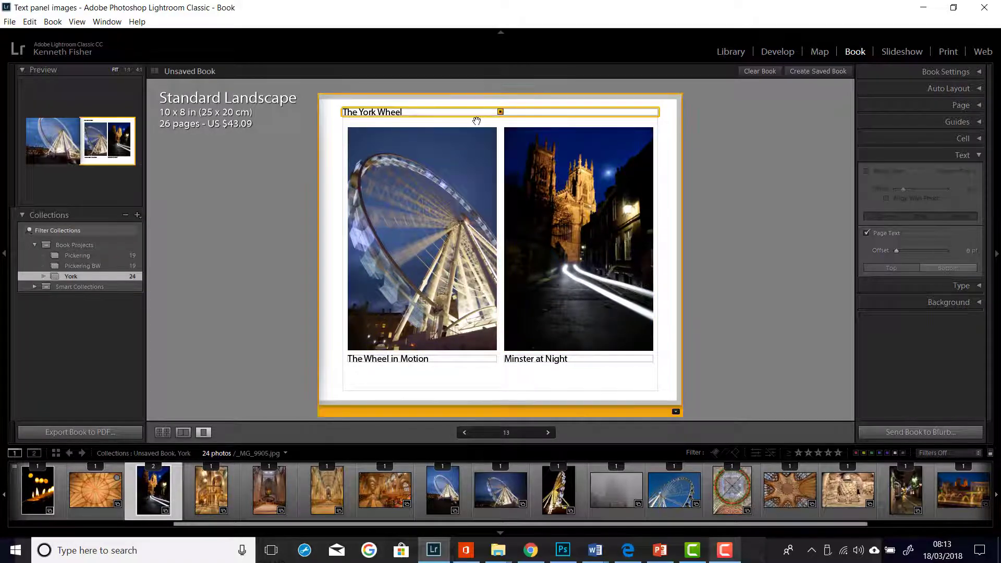
pyautogui.click(941, 268)
pyautogui.click(894, 268)
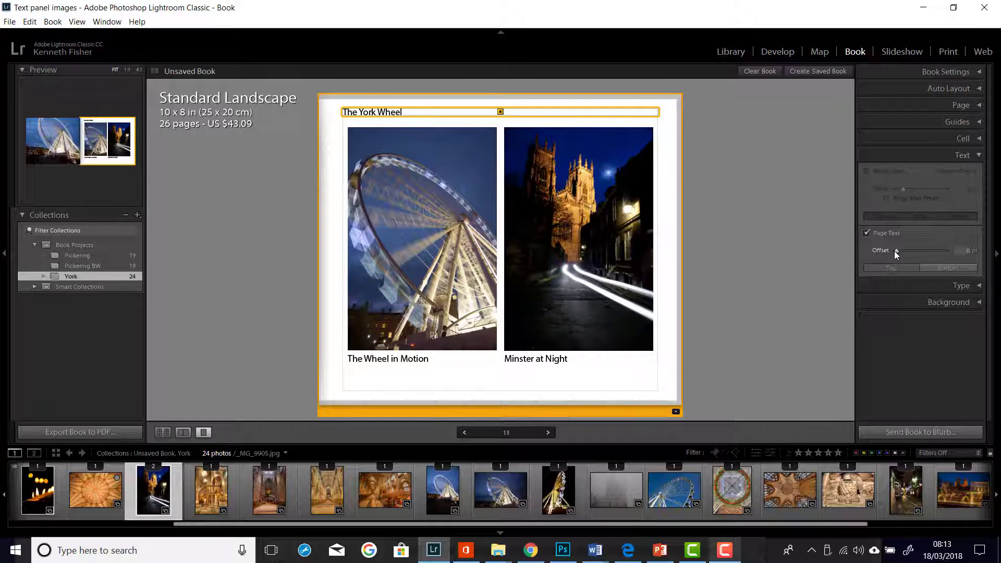
pyautogui.moveTo(893, 252); pyautogui.dragTo(864, 255)
# Set the wheel photo's text offset to 19 pt, and try the text above and over the photo before returning it below.
pyautogui.click(414, 230)
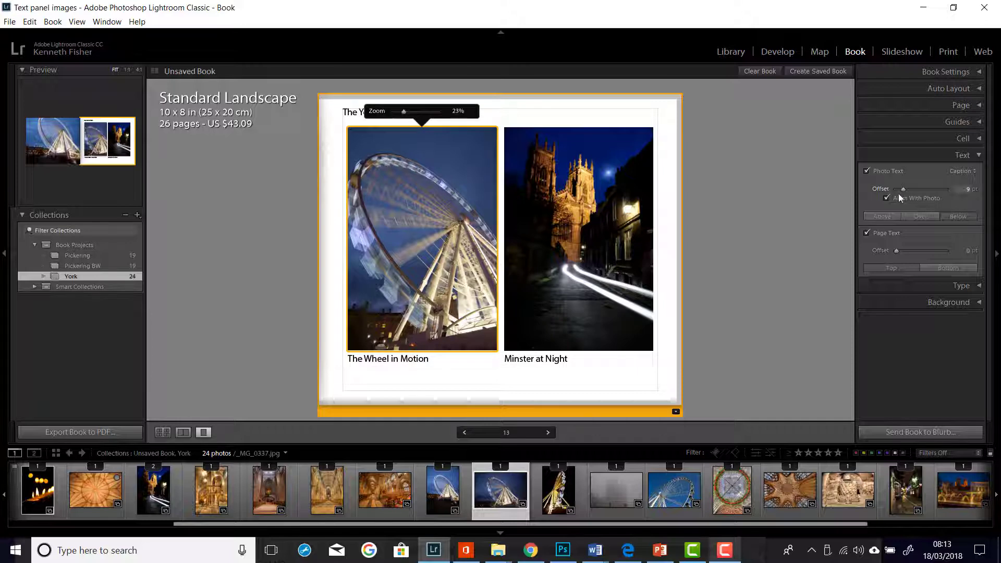
pyautogui.moveTo(902, 190)
pyautogui.mouseDown()
pyautogui.moveTo(922, 189)
pyautogui.moveTo(909, 192)
pyautogui.mouseUp()
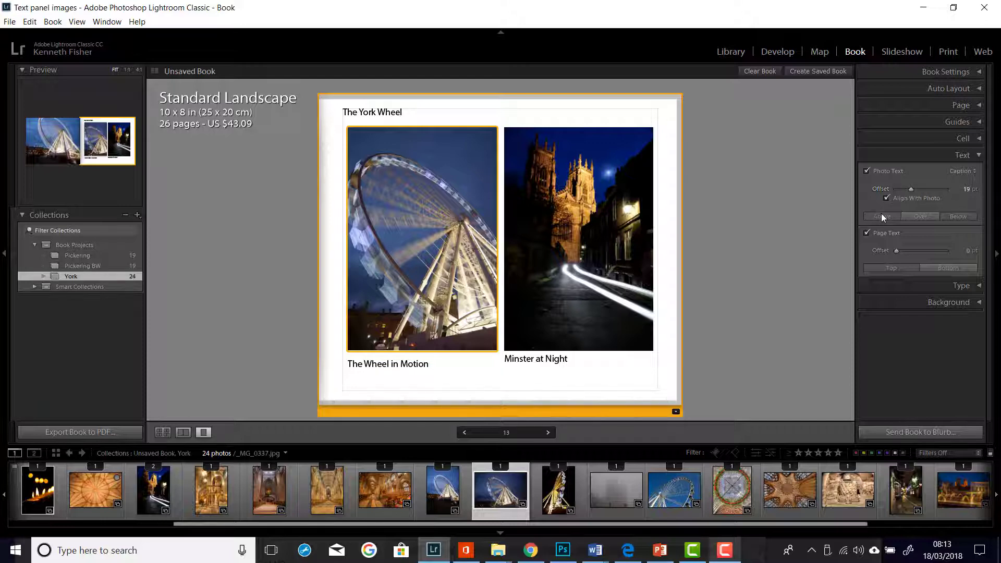
pyautogui.click(881, 213)
pyautogui.click(915, 214)
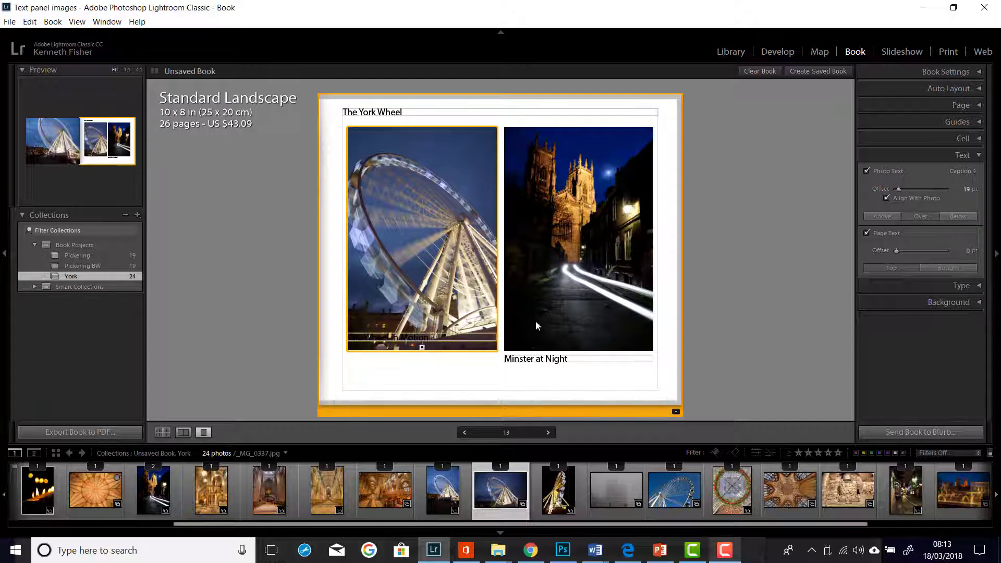
pyautogui.click(953, 214)
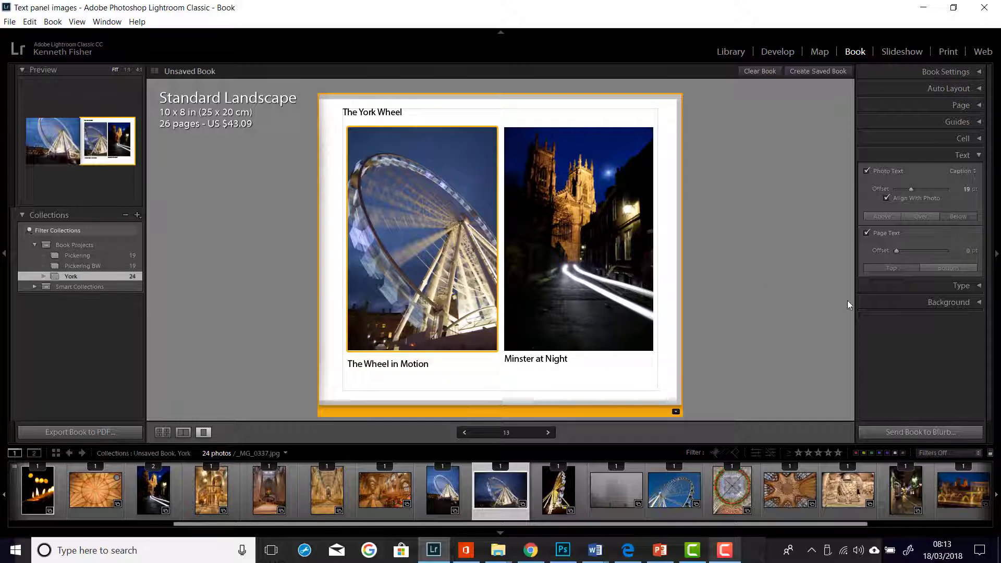
# Try the Minster photo's text above and over the photo, return it below, and set its offset to 17 pt.
pyautogui.click(559, 255)
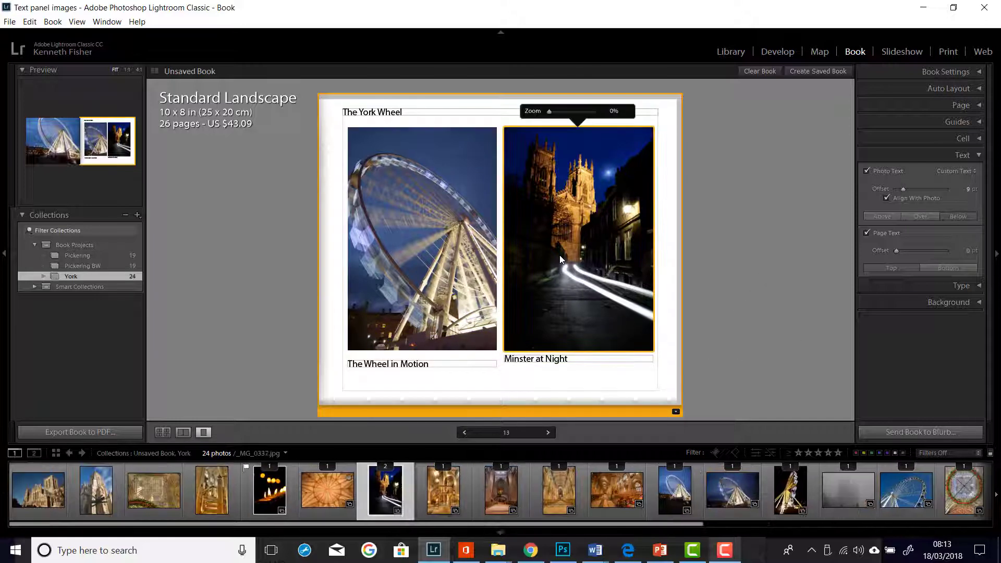
pyautogui.click(885, 217)
pyautogui.click(914, 217)
pyautogui.click(949, 216)
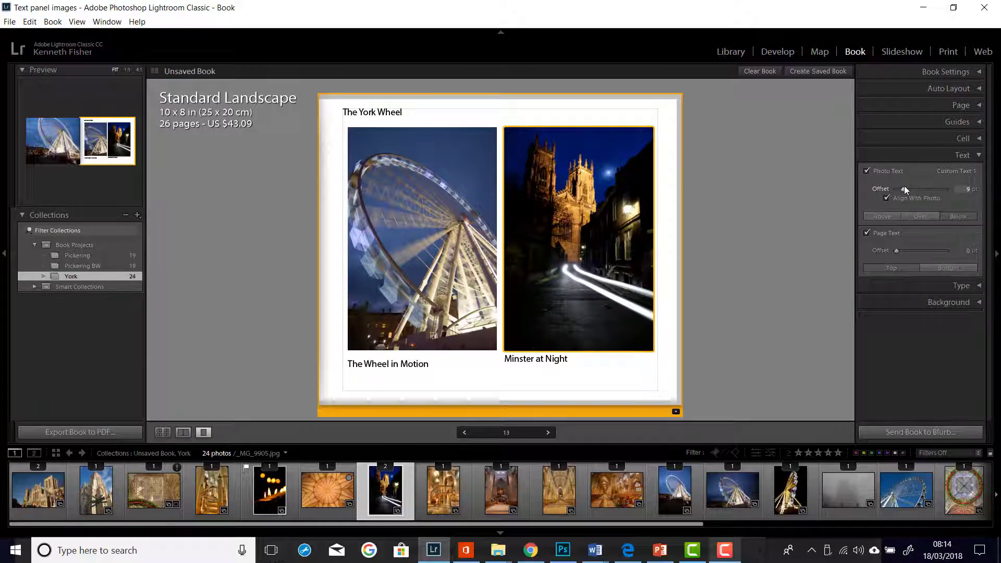
pyautogui.moveTo(903, 188)
pyautogui.mouseDown()
pyautogui.moveTo(893, 189)
pyautogui.moveTo(910, 188)
pyautogui.mouseUp()
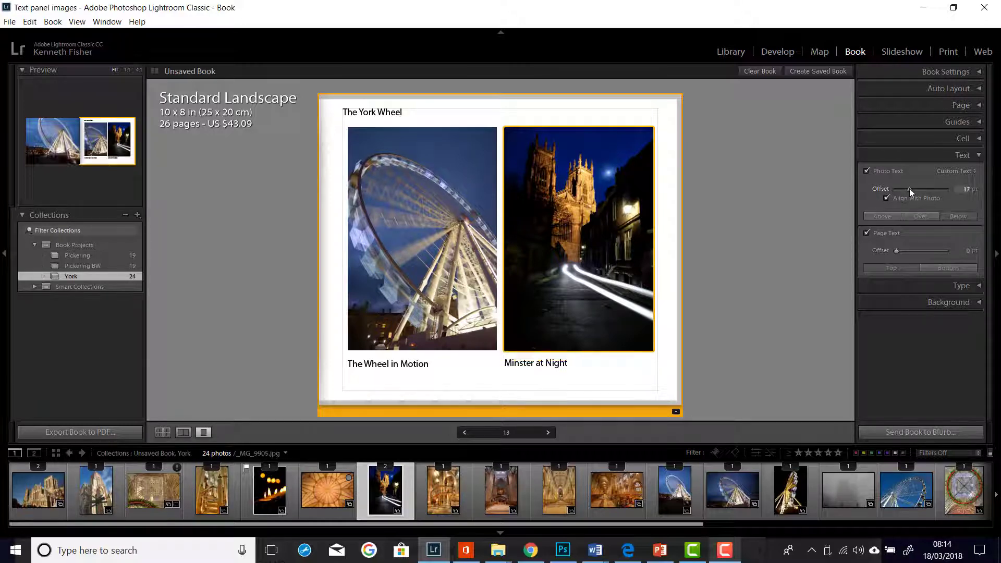